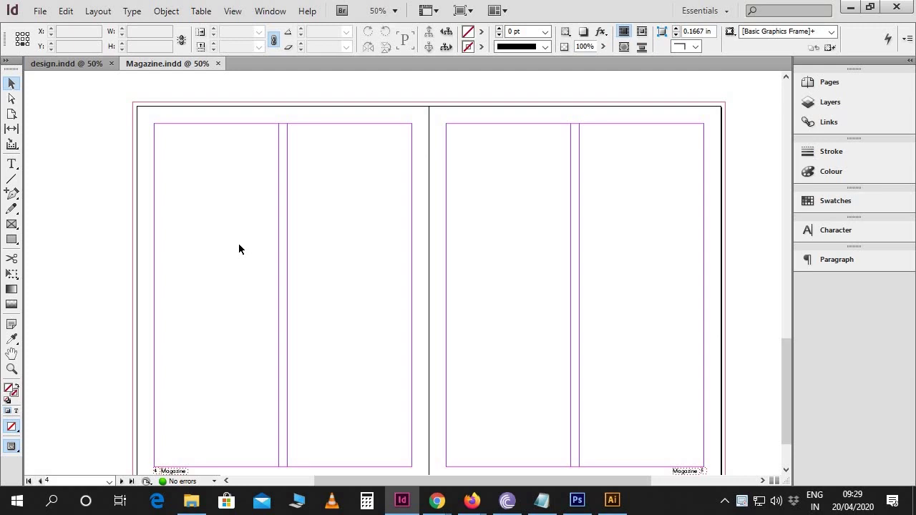
# Place photo-of-man-using-black-camera-3645370 on page 4, starting at the upper-left bleed corner, about 8.63 × 10.78 in.
pyautogui.click(40, 11)
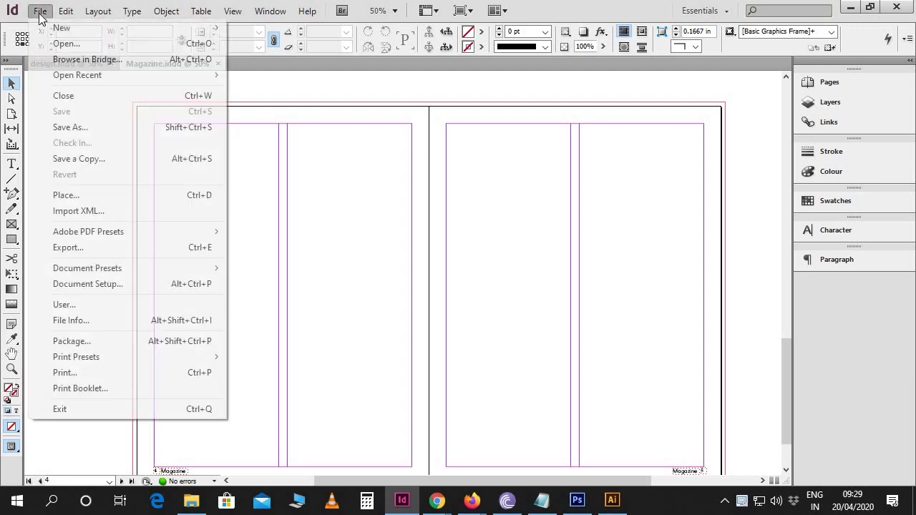
pyautogui.click(77, 196)
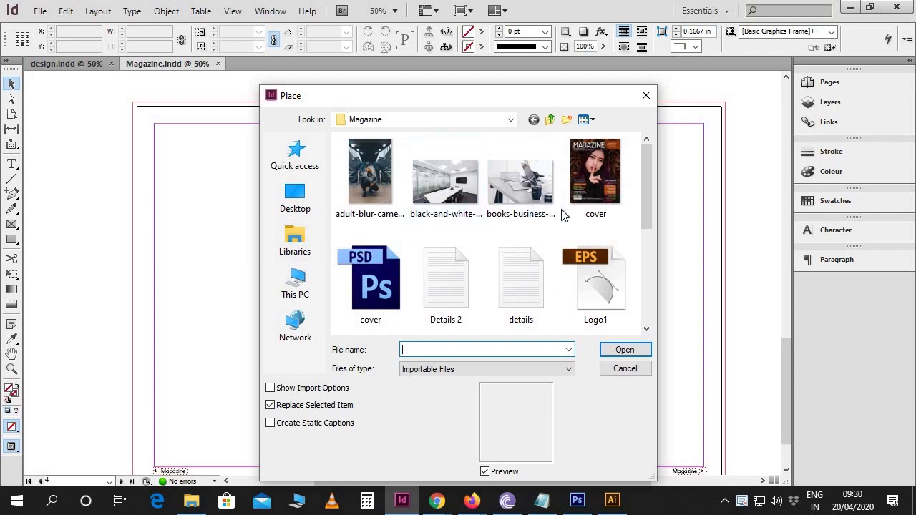
pyautogui.scroll(-3, 563, 218)
pyautogui.click(370, 265)
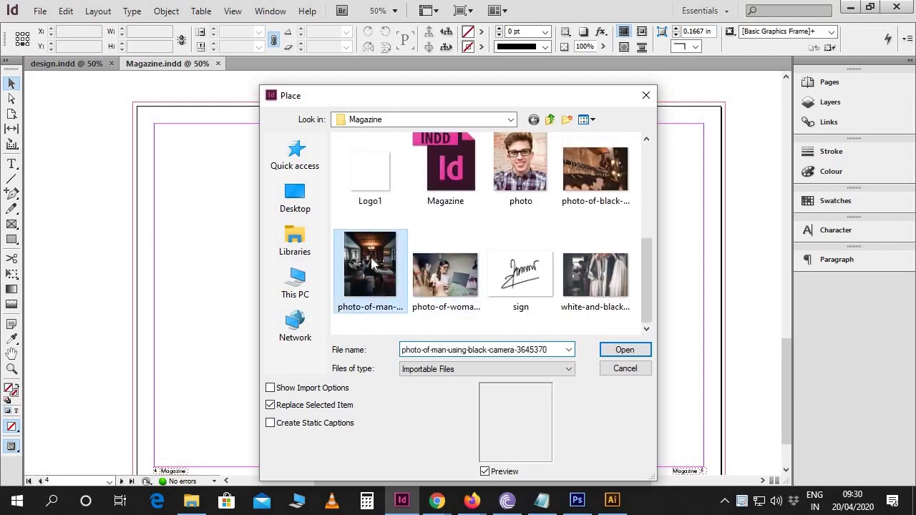
pyautogui.click(621, 350)
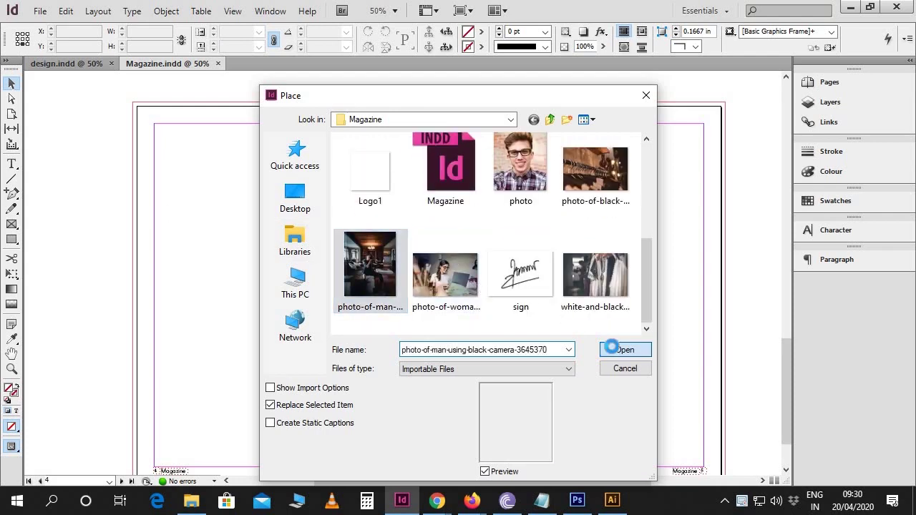
pyautogui.click(138, 106)
pyautogui.moveTo(383, 292); pyautogui.dragTo(427, 342)
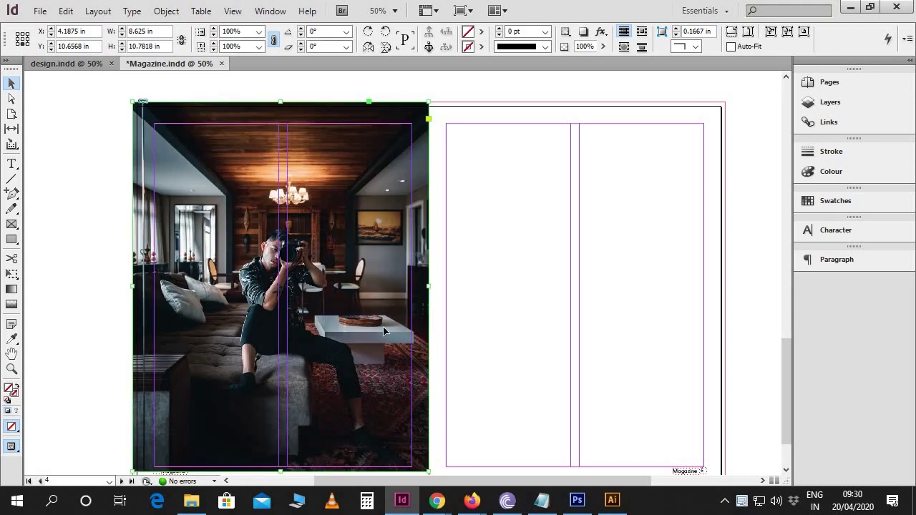
# Crop the upper part of the photo and move the photo up to the bleed edge of page 4.
pyautogui.moveTo(284, 104); pyautogui.dragTo(286, 173)
pyautogui.moveTo(367, 264); pyautogui.dragTo(368, 194)
pyautogui.click(487, 262)
# Copy the two-line heading "Lorem ipsum dolor sit amet" from Details 2 in Notepad and return to the InDesign layout.
pyautogui.scroll(-1, 487, 262)
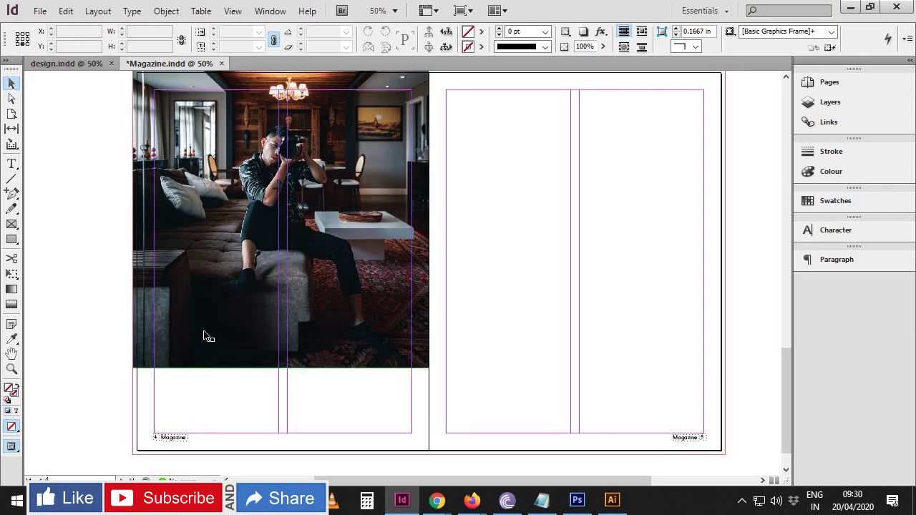
pyautogui.scroll(-1, 211, 335)
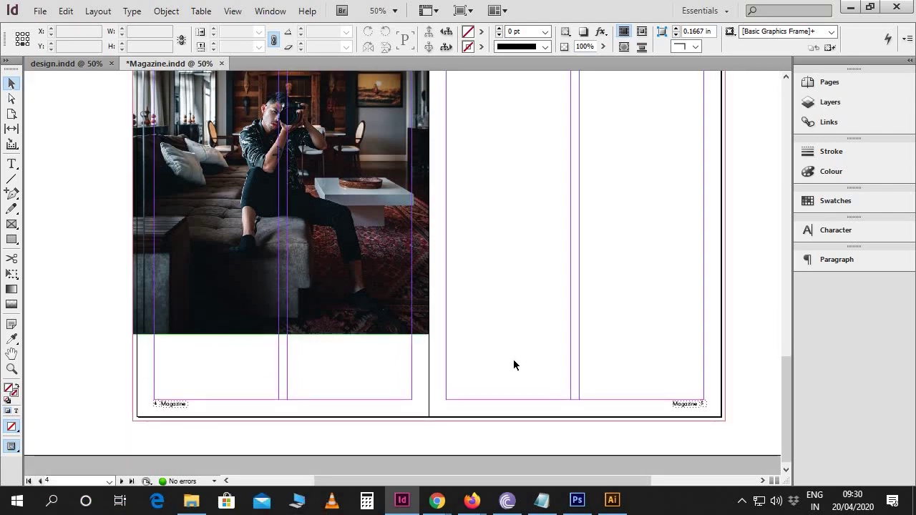
pyautogui.click(542, 499)
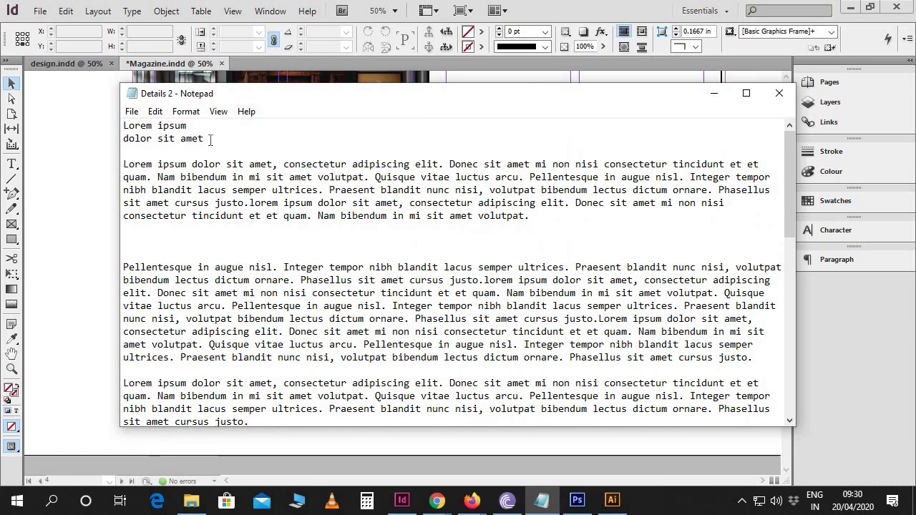
pyautogui.moveTo(208, 138); pyautogui.dragTo(120, 126)
pyautogui.hotkey('ctrl', 'c')
pyautogui.click(101, 150)
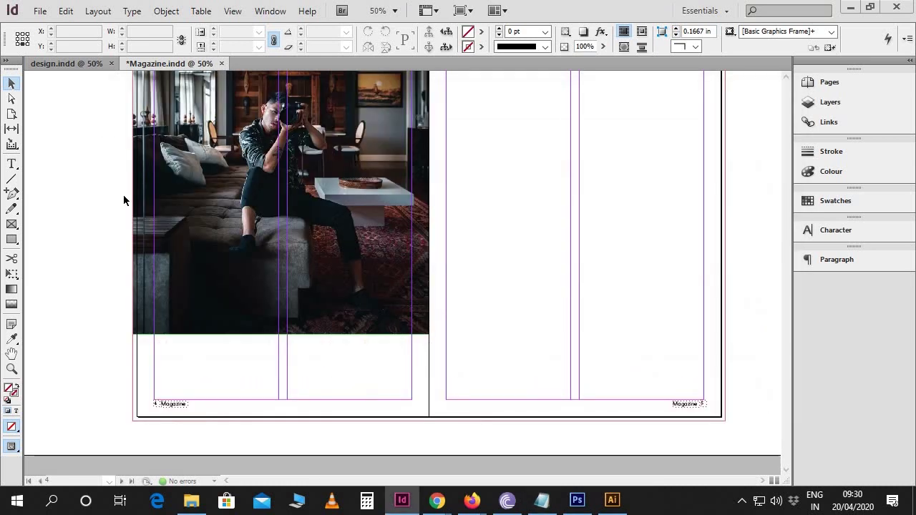
# Draw a text frame over the lower-left part of the photo and paste the copied heading into it.
pyautogui.hotkey('ctrl', '=')
pyautogui.scroll(-3, 123, 201)
pyautogui.moveTo(227, 262); pyautogui.dragTo(328, 288)
pyautogui.press('t')
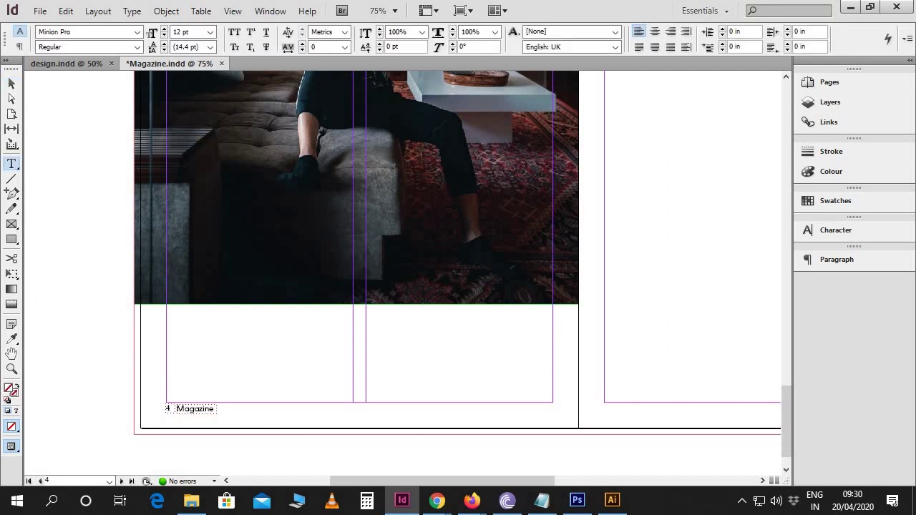
pyautogui.moveTo(169, 226); pyautogui.dragTo(425, 284)
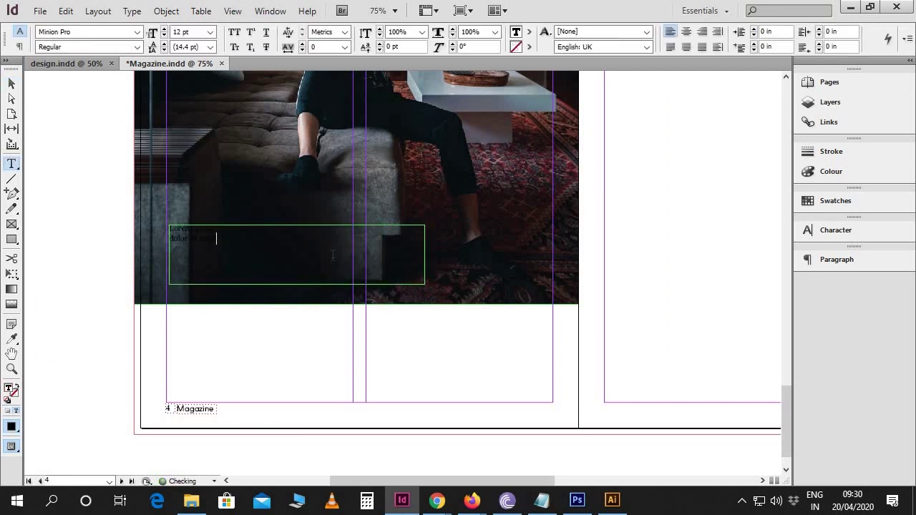
pyautogui.hotkey('ctrl', 'v')
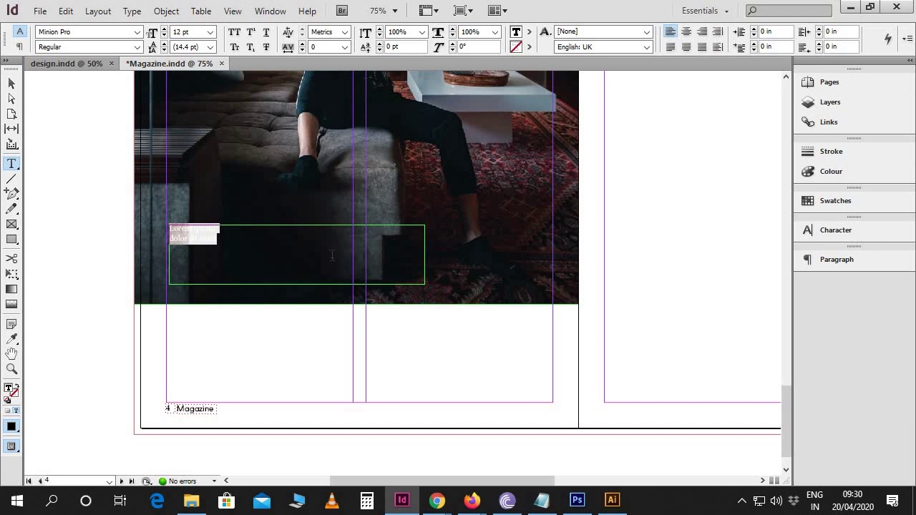
# Set the heading's text colour to white.
pyautogui.click(823, 172)
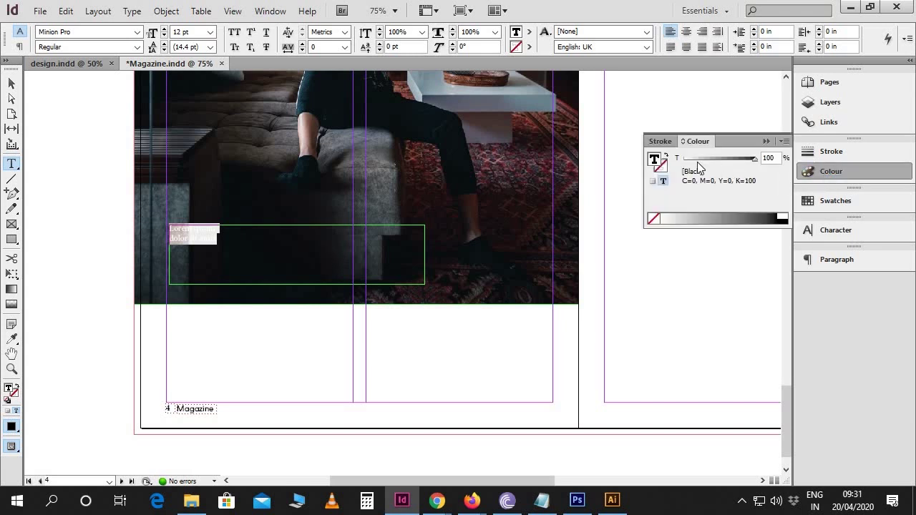
pyautogui.click(784, 218)
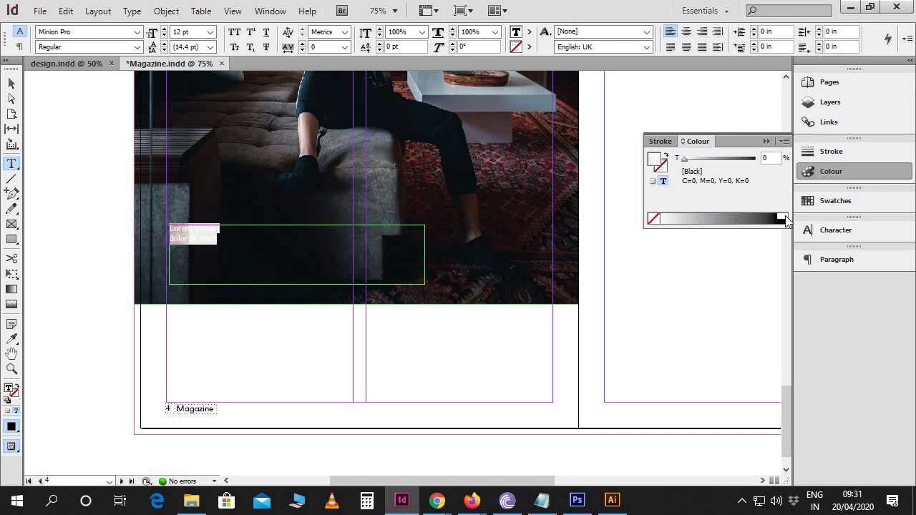
pyautogui.click(767, 142)
# Set the heading's font to Arial Bold at 42 pt.
pyautogui.click(176, 239)
pyautogui.moveTo(230, 239); pyautogui.dragTo(170, 229)
pyautogui.click(51, 34)
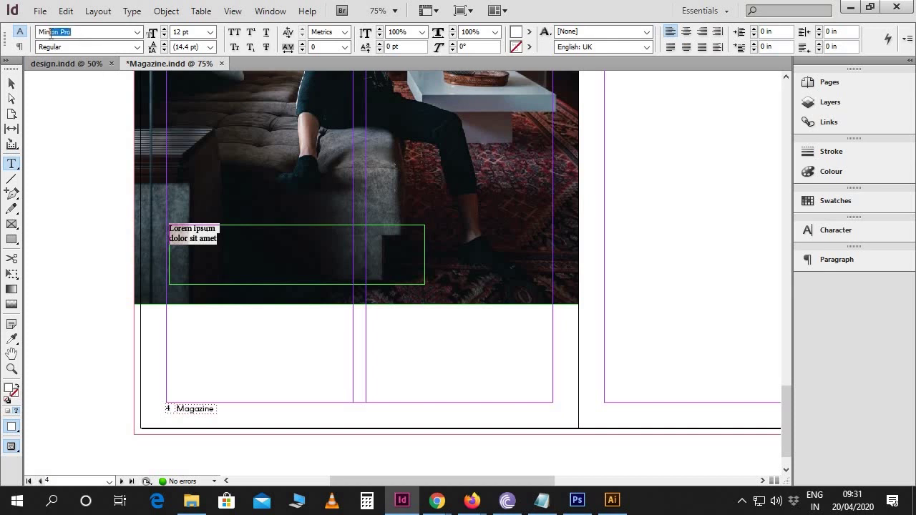
pyautogui.write('Arial Rounded MT Bold')
pyautogui.click(138, 33)
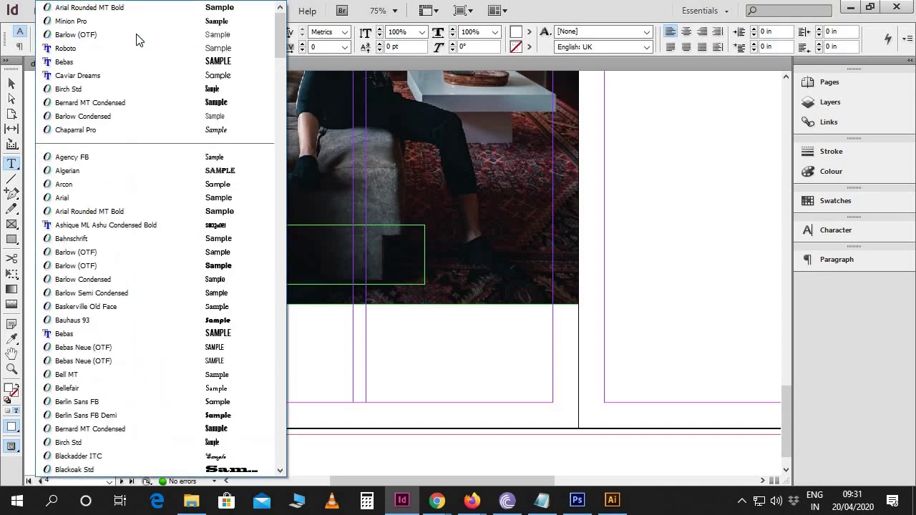
pyautogui.click(81, 197)
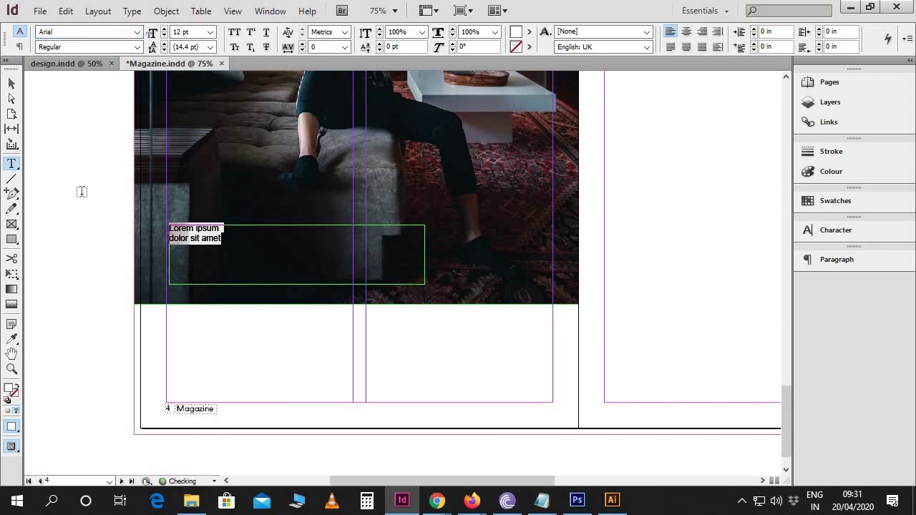
pyautogui.click(140, 47)
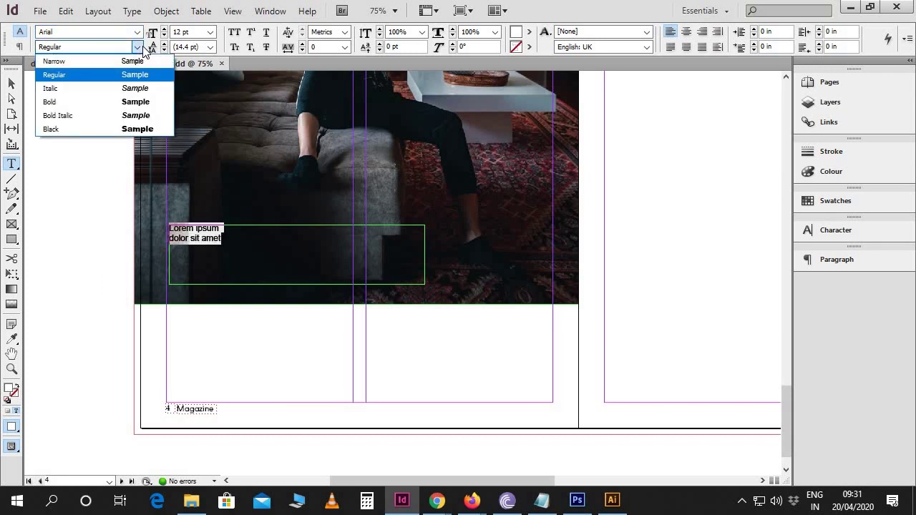
pyautogui.click(108, 99)
pyautogui.click(152, 32)
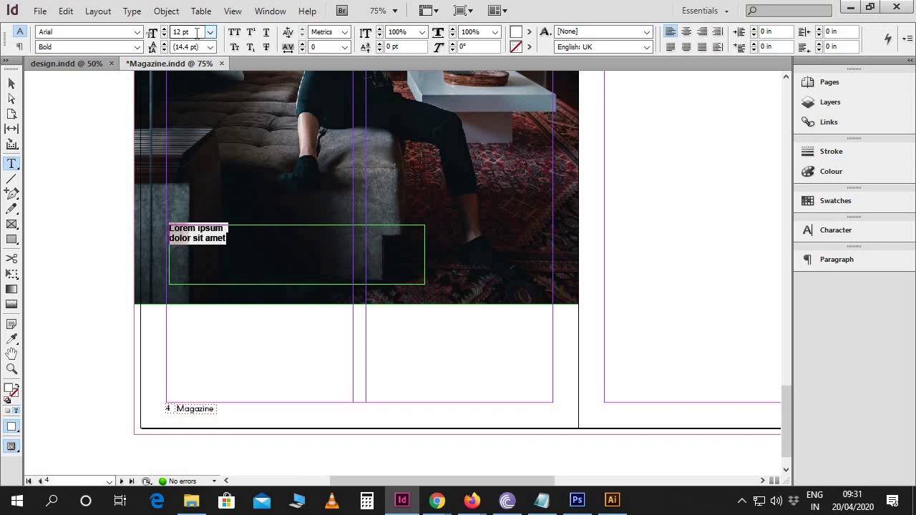
pyautogui.write('42')
pyautogui.press('Return')
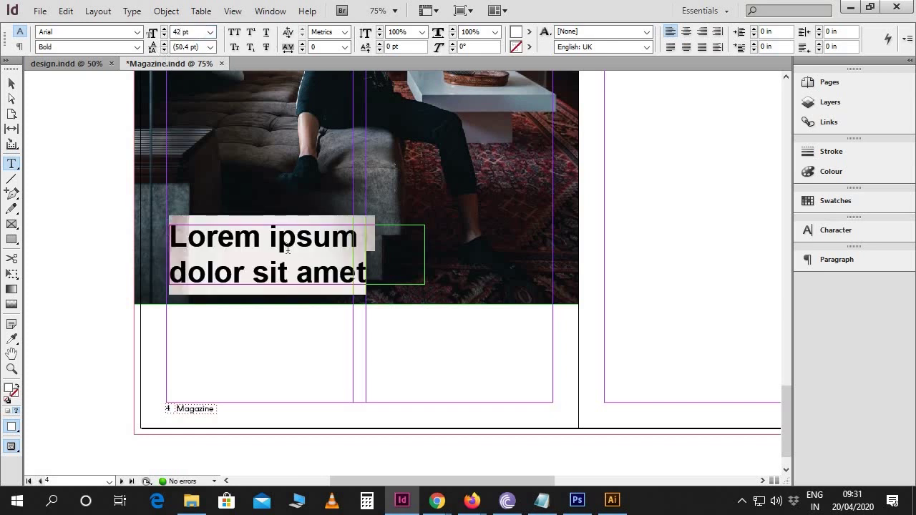
# Turn on All Caps for the heading and enlarge its text frame to about 5.46 × 1.56 in.
pyautogui.click(834, 227)
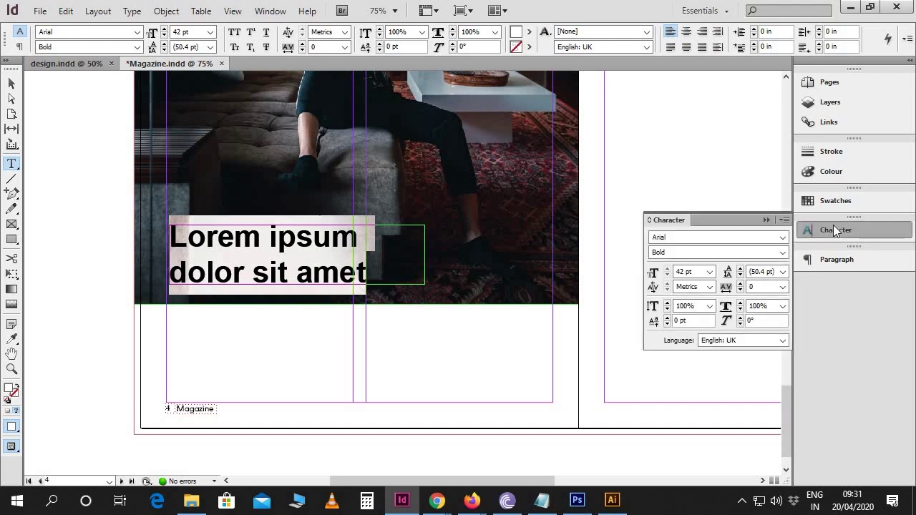
pyautogui.click(785, 221)
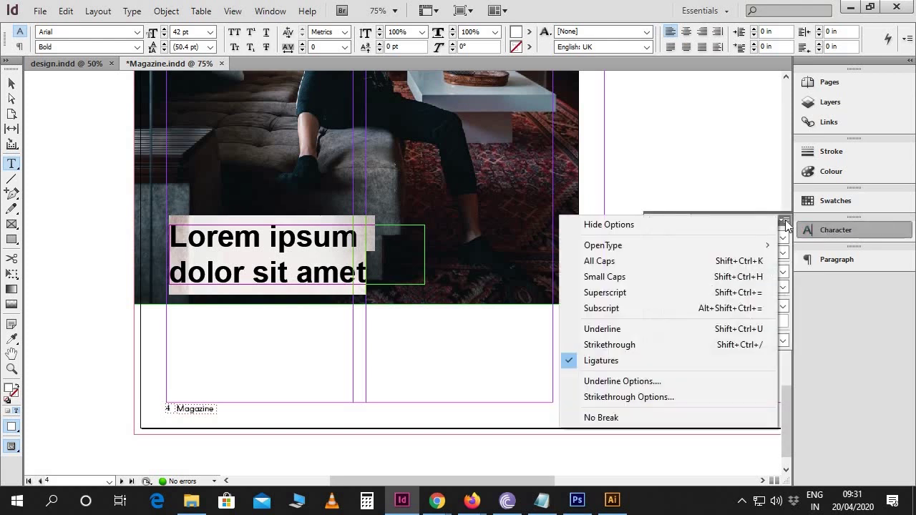
pyautogui.click(600, 262)
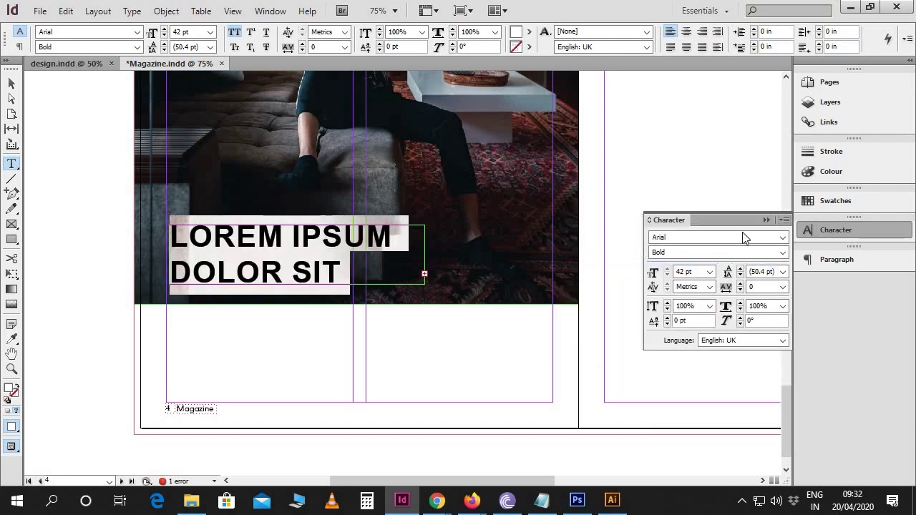
pyautogui.click(767, 220)
pyautogui.press('Right')
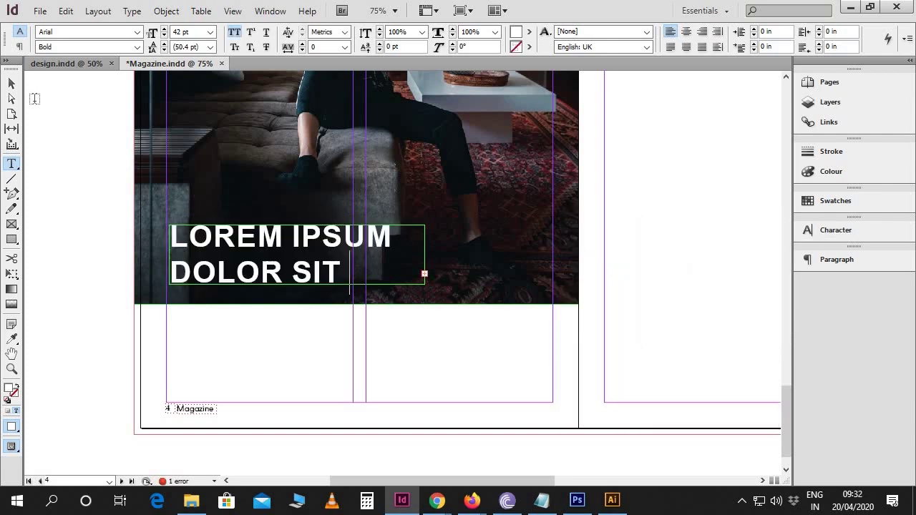
pyautogui.click(11, 83)
pyautogui.moveTo(425, 286); pyautogui.dragTo(451, 306)
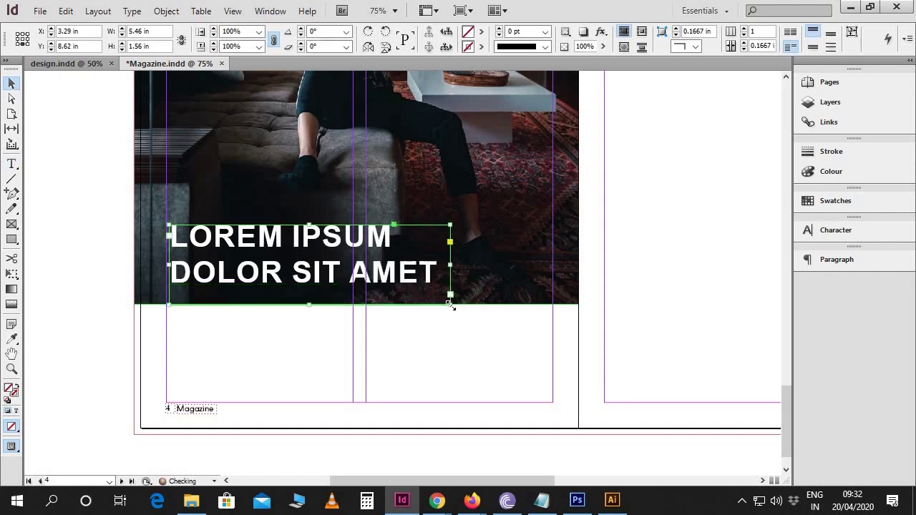
# Set the tracking of the whole heading to -35.
pyautogui.doubleClick(415, 290)
pyautogui.hotkey('ctrl', 'a')
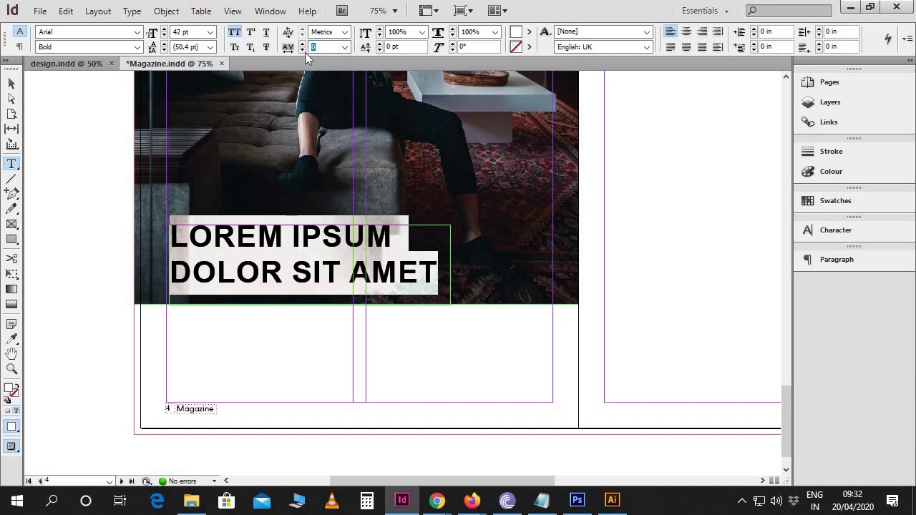
pyautogui.write('-35')
pyautogui.press('Return')
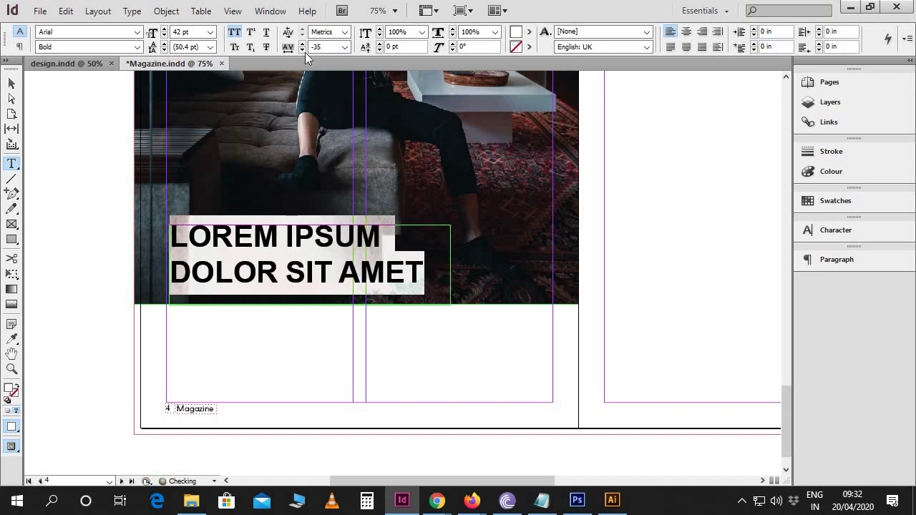
pyautogui.click(324, 256)
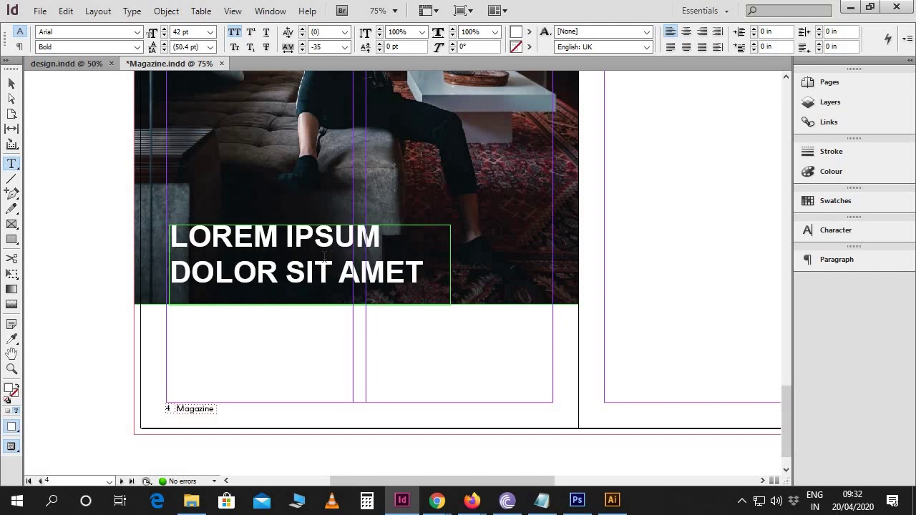
# Shrink the heading's frame to about 5.04 × 1.28 in and shift it to the left margin guide.
pyautogui.click(11, 83)
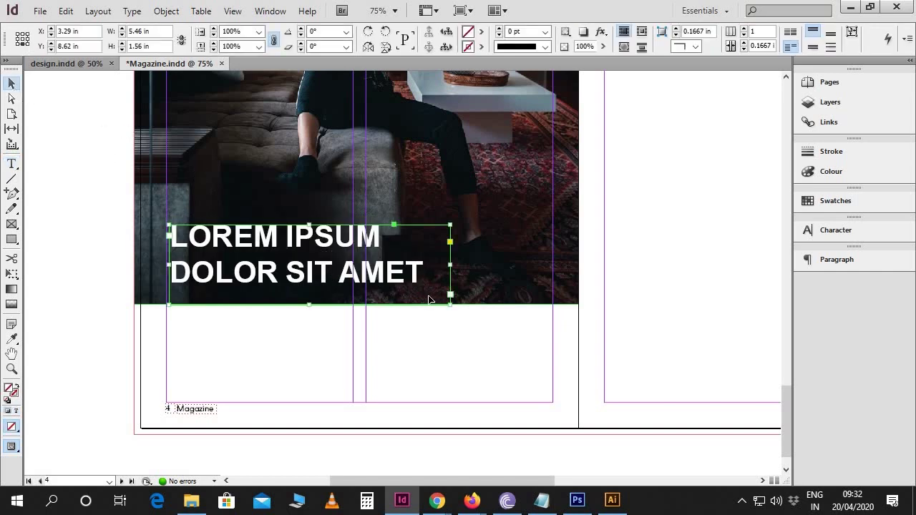
pyautogui.moveTo(451, 305); pyautogui.dragTo(428, 292)
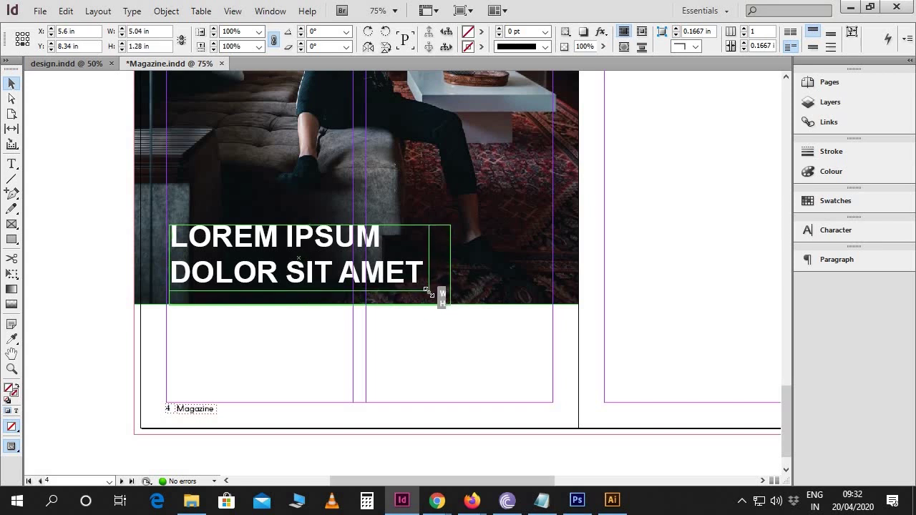
pyautogui.click(478, 361)
pyautogui.moveTo(385, 260); pyautogui.dragTo(381, 260)
pyautogui.click(482, 348)
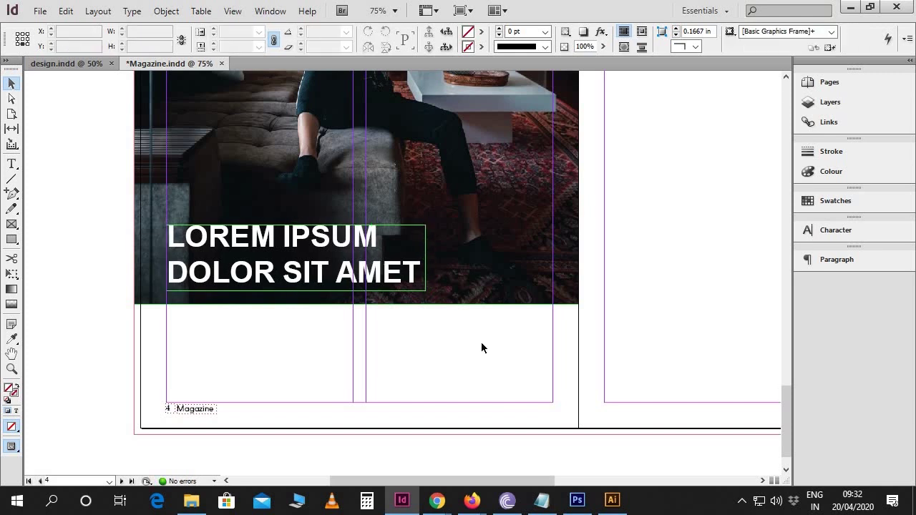
# Draw a rectangle about 2.94 × 2.16 in over the photo beside the heading, ending at the spine, and fill it with black.
pyautogui.scroll(1, 482, 346)
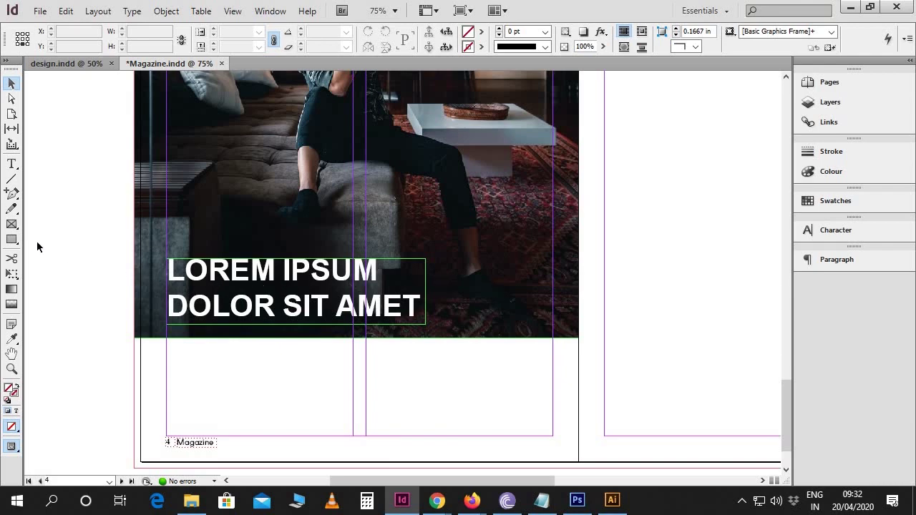
pyautogui.click(13, 241)
pyautogui.moveTo(427, 210); pyautogui.dragTo(578, 323)
pyautogui.press('v')
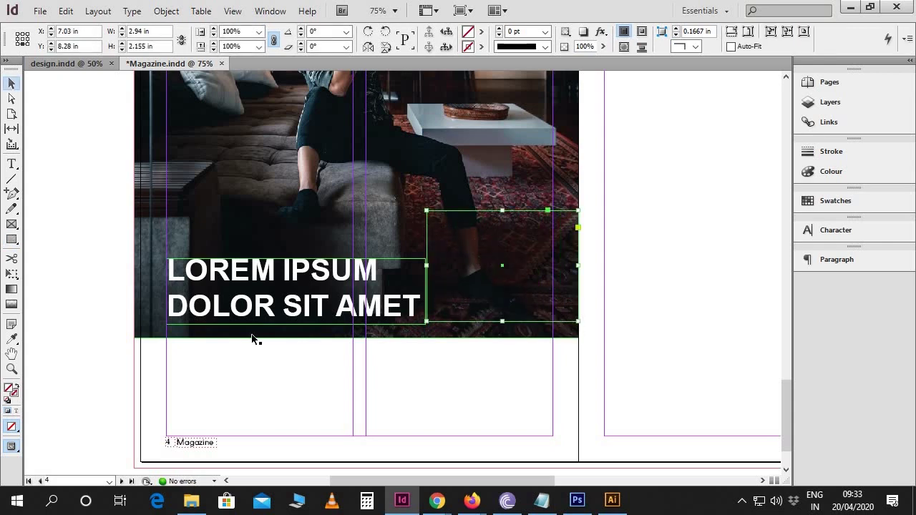
pyautogui.doubleClick(10, 390)
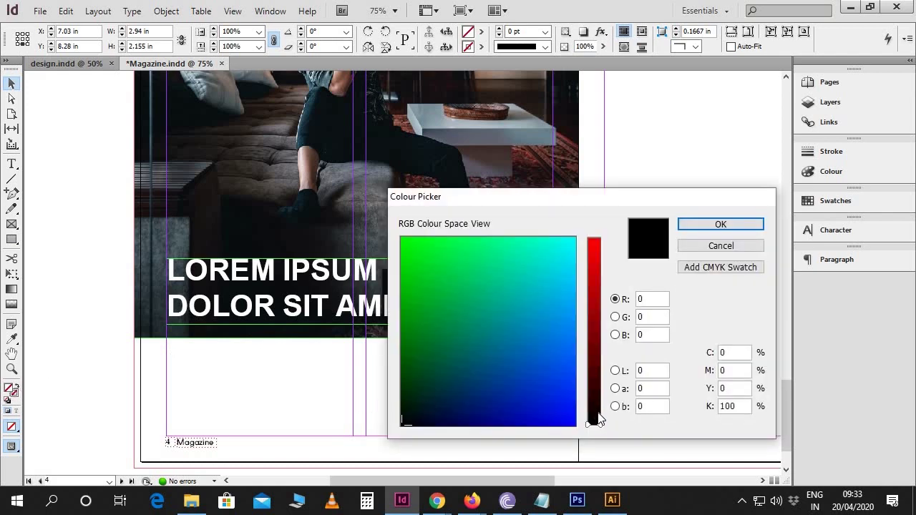
pyautogui.click(721, 224)
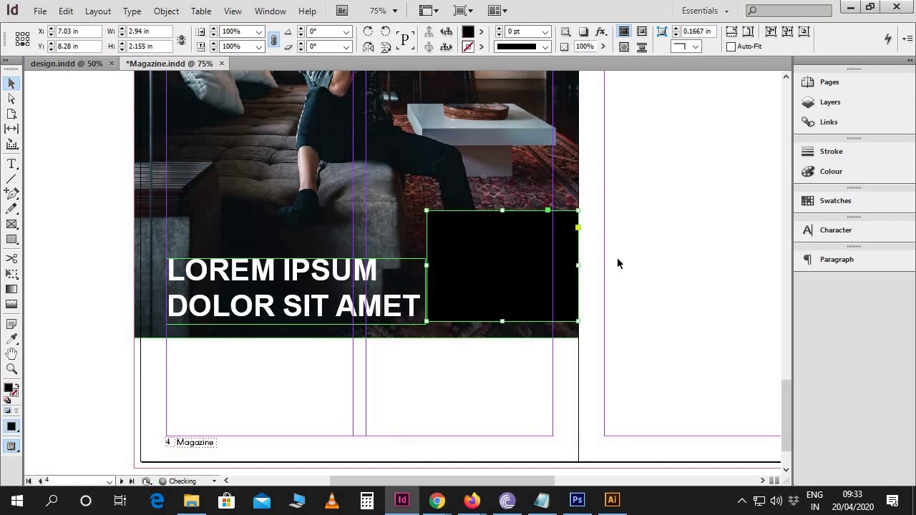
# Make a 0.125 in wide copy of the black box along its left edge and fill it dark red (R 183, G 0, B 0).
pyautogui.click(556, 289)
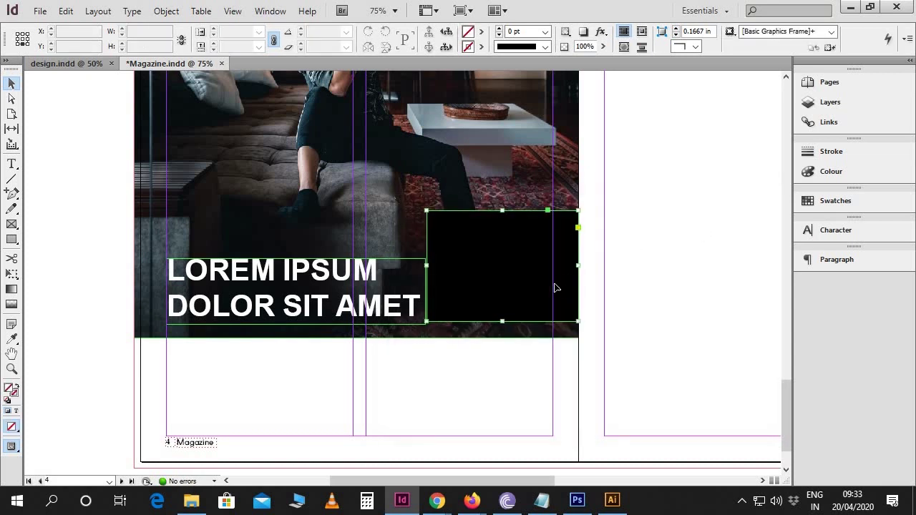
pyautogui.moveTo(542, 280); pyautogui.dragTo(428, 289)
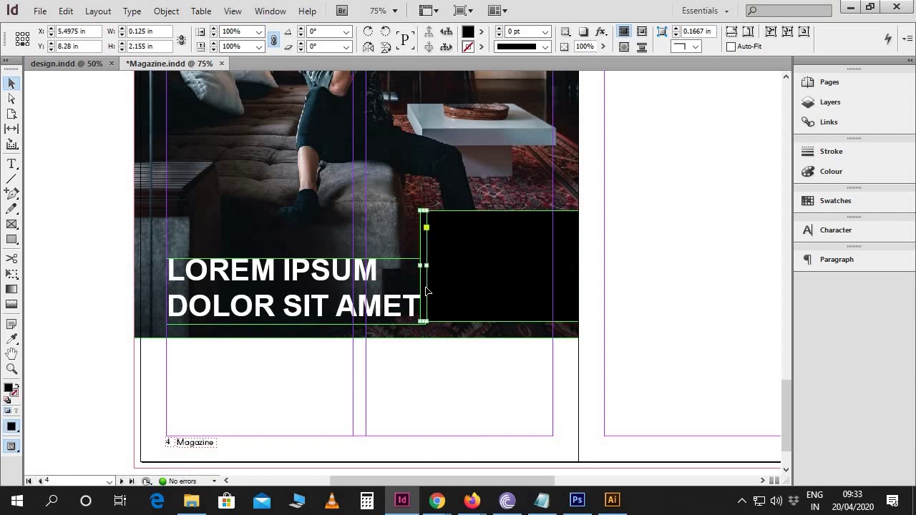
pyautogui.doubleClick(8, 387)
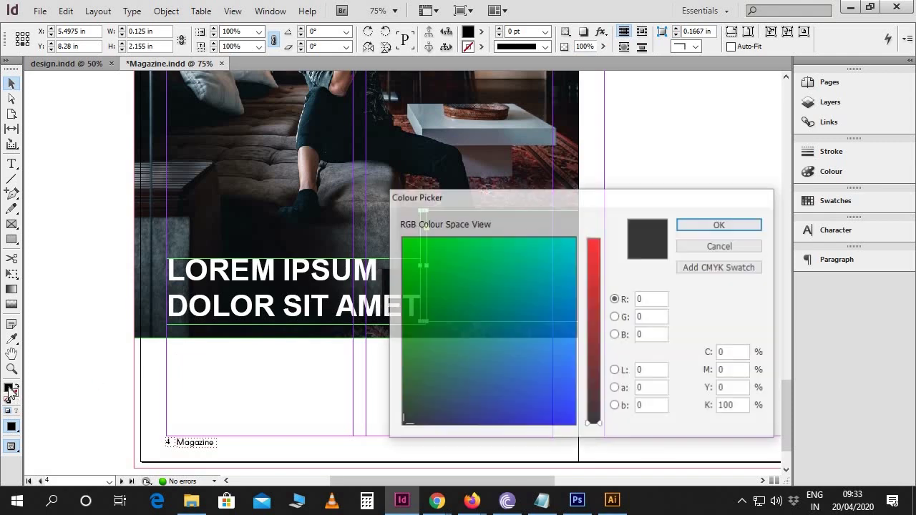
pyautogui.click(593, 292)
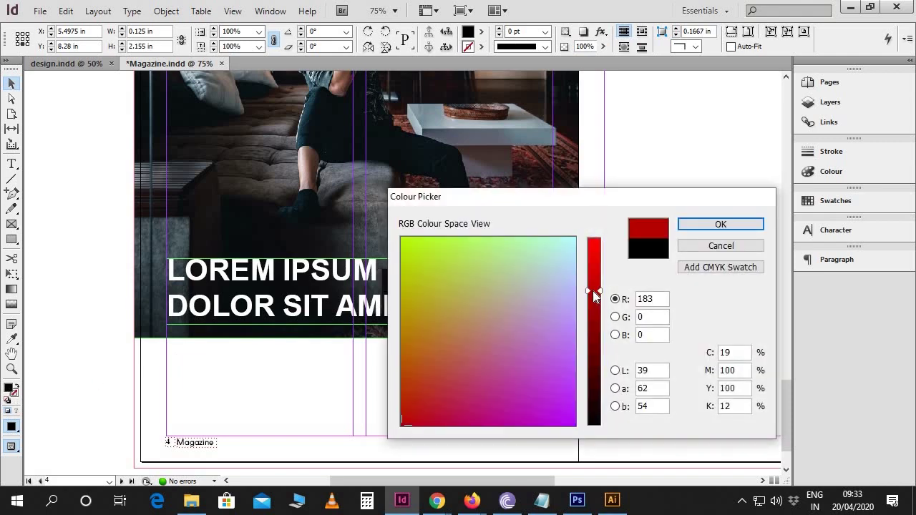
pyautogui.click(716, 225)
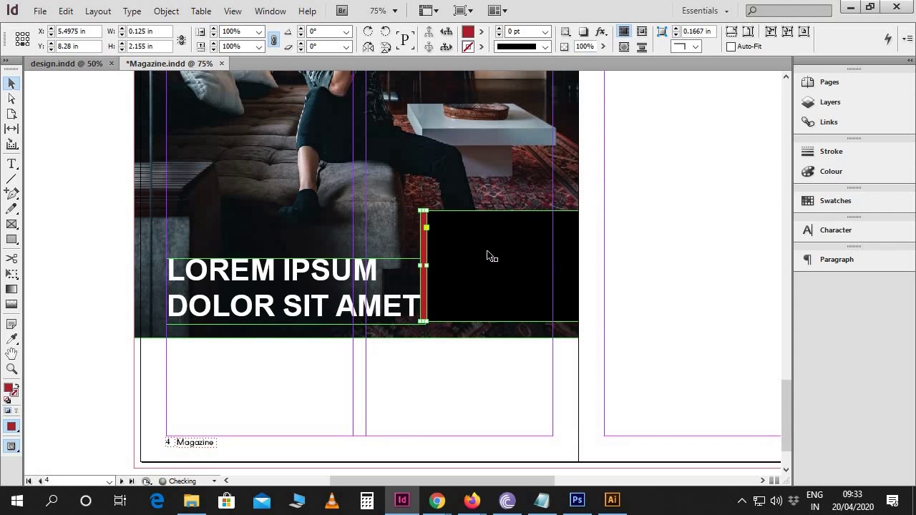
# Stretch the red bar upward to about 2.405 in tall and nudge it down so it overhangs the black box at both ends.
pyautogui.moveTo(426, 209); pyautogui.dragTo(427, 198)
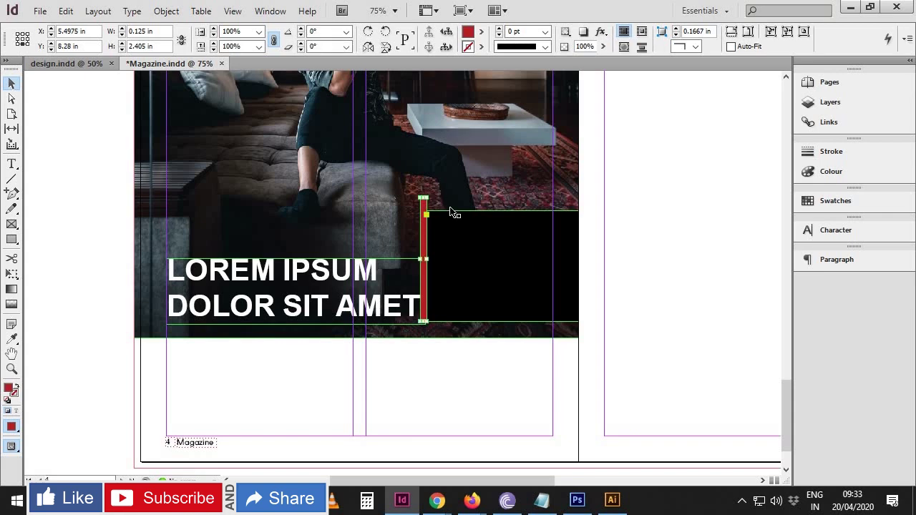
pyautogui.hotkey('shift', 'Down')
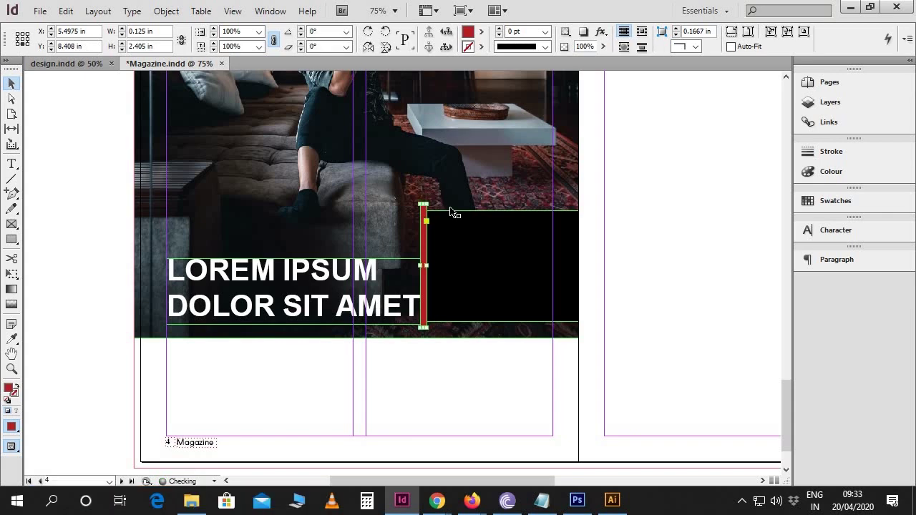
pyautogui.click(581, 266)
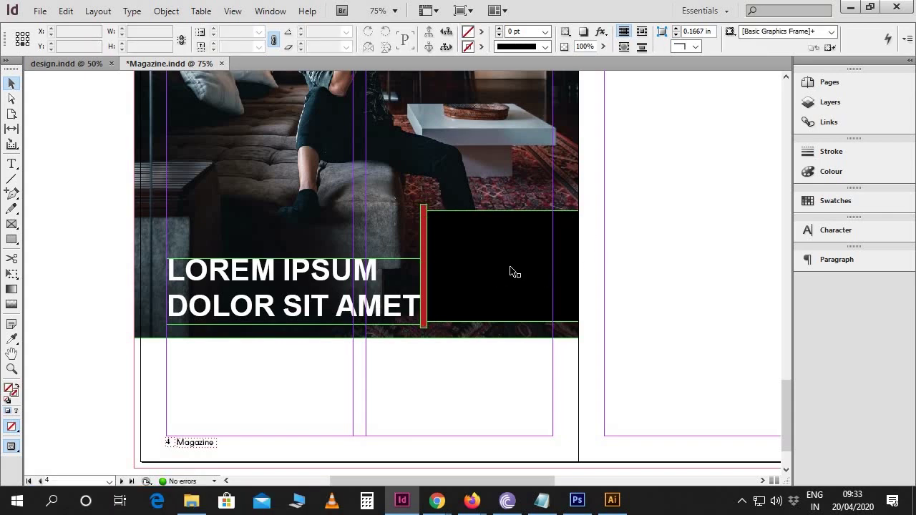
# Copy the first body paragraph from the Details 2 Notepad file into a new text frame about 2.125 × 1.48 in over the black box.
pyautogui.click(544, 500)
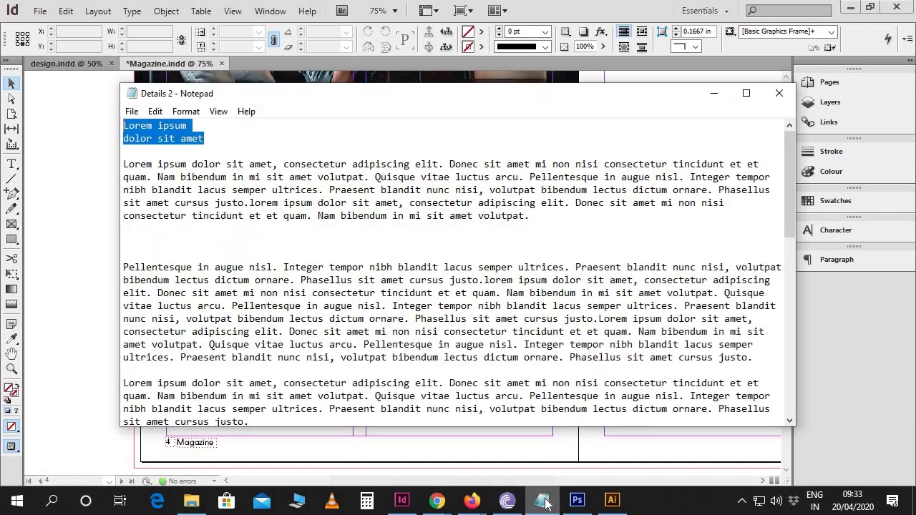
pyautogui.moveTo(123, 164); pyautogui.dragTo(568, 214)
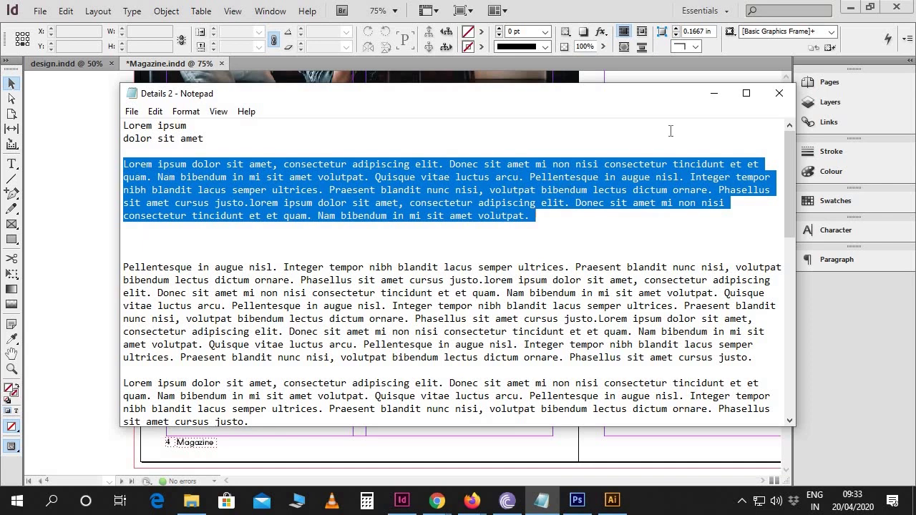
pyautogui.click(713, 93)
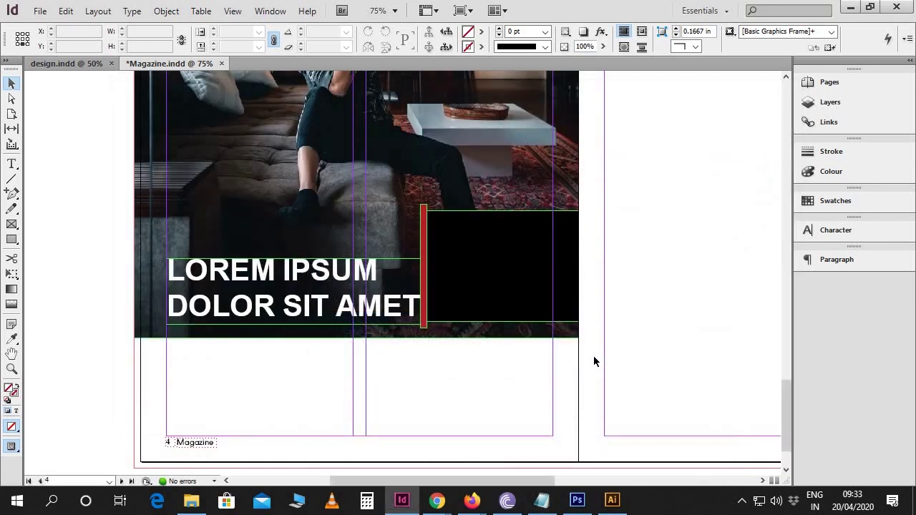
pyautogui.press('t')
pyautogui.moveTo(444, 227); pyautogui.dragTo(553, 307)
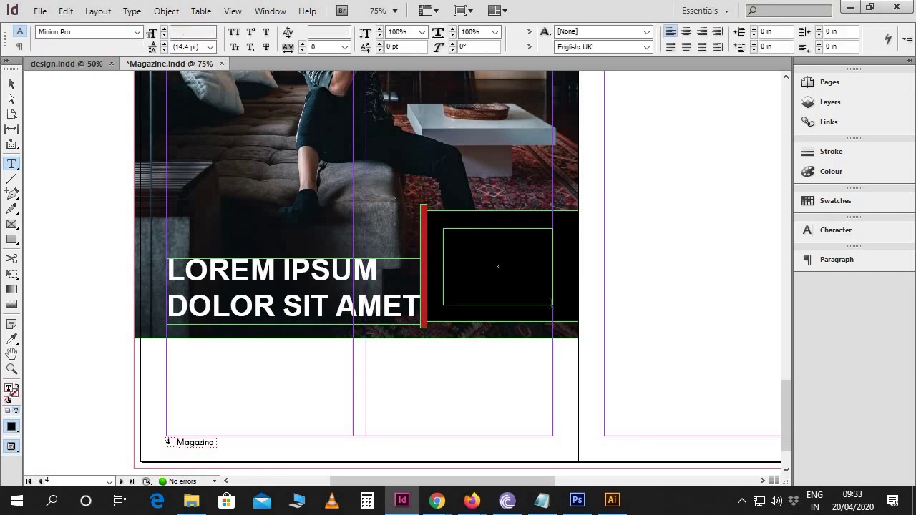
# Colour all of the pasted paragraph text white.
pyautogui.hotkey('ctrl', 'a')
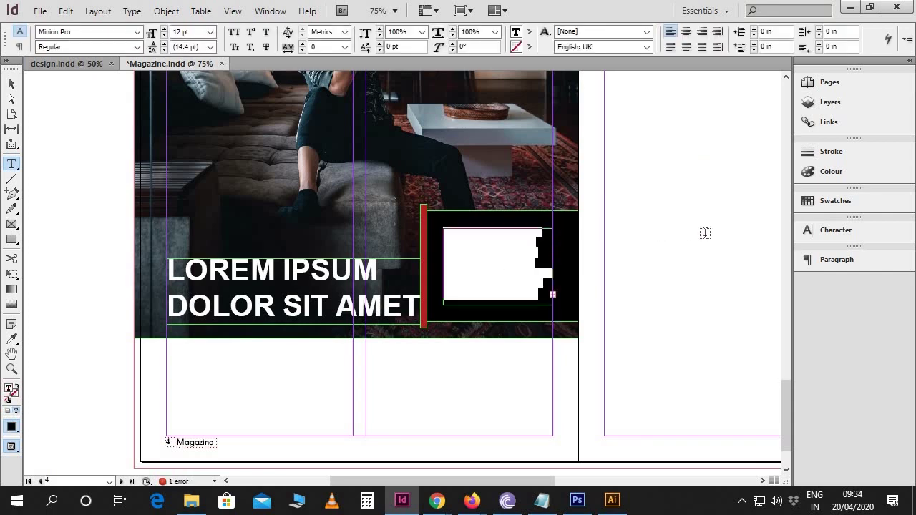
pyautogui.click(836, 172)
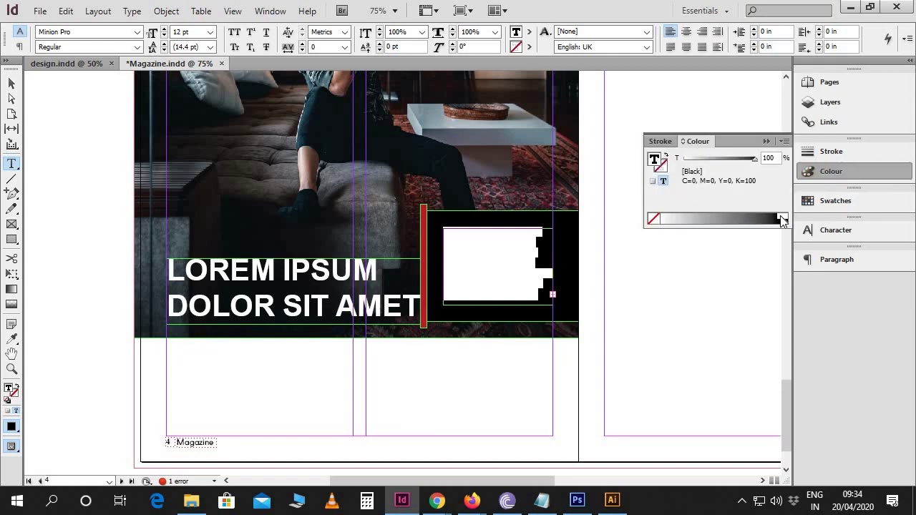
pyautogui.click(783, 217)
pyautogui.click(766, 141)
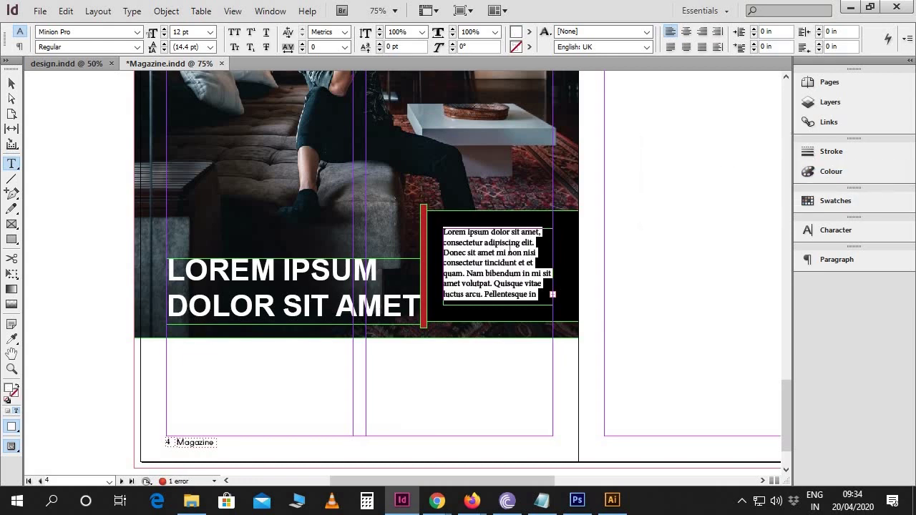
# Set the paragraph's font to Barlow (OTF) in the Medium style.
pyautogui.click(89, 32)
pyautogui.write('B')
pyautogui.press('Return')
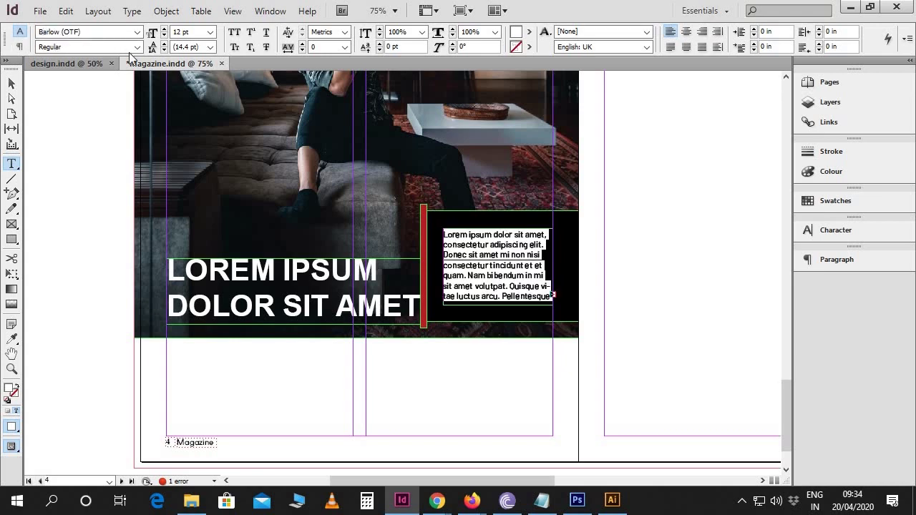
pyautogui.click(136, 46)
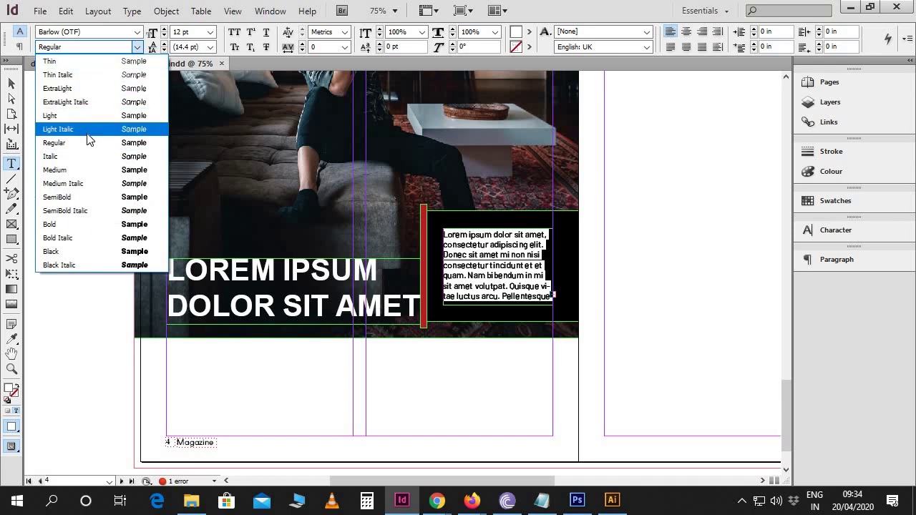
pyautogui.click(82, 169)
# Set the paragraph's font size to 9.5 pt and its leading to 10 pt.
pyautogui.click(182, 32)
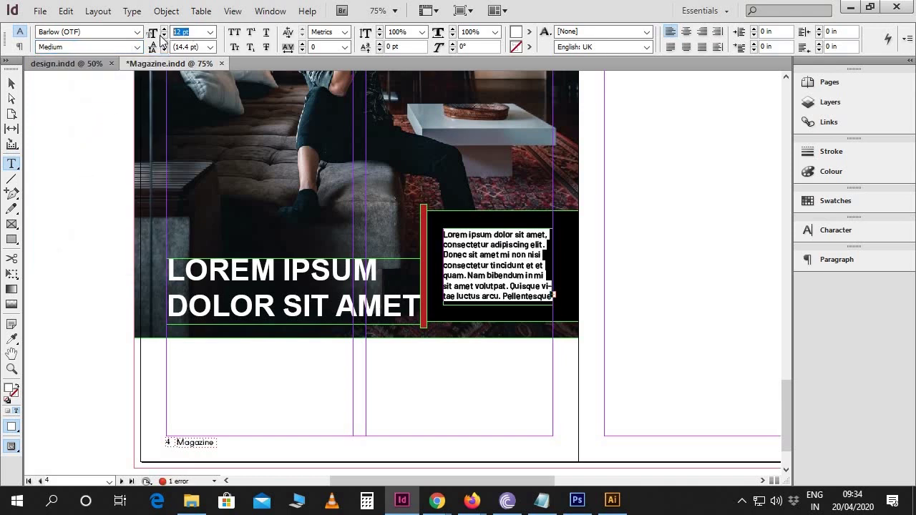
pyautogui.write('9.5')
pyautogui.press('Return')
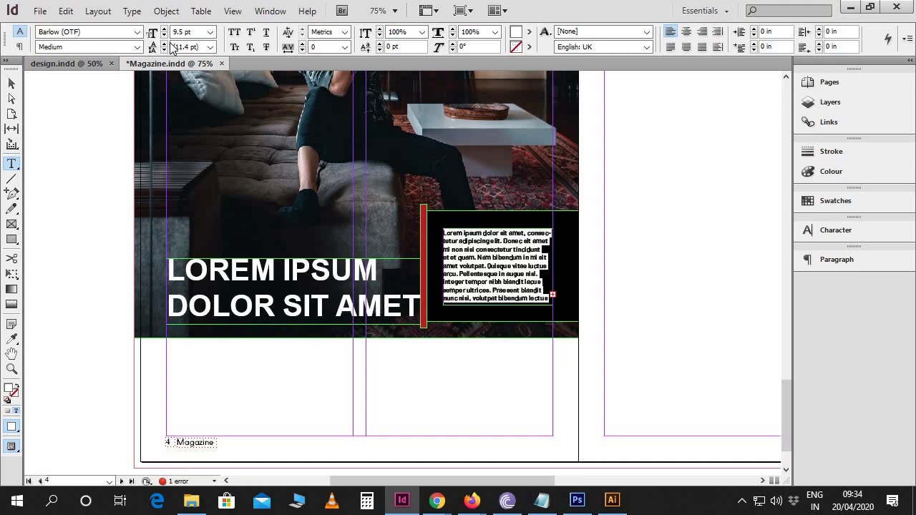
pyautogui.doubleClick(195, 46)
pyautogui.write('10')
pyautogui.press('Return')
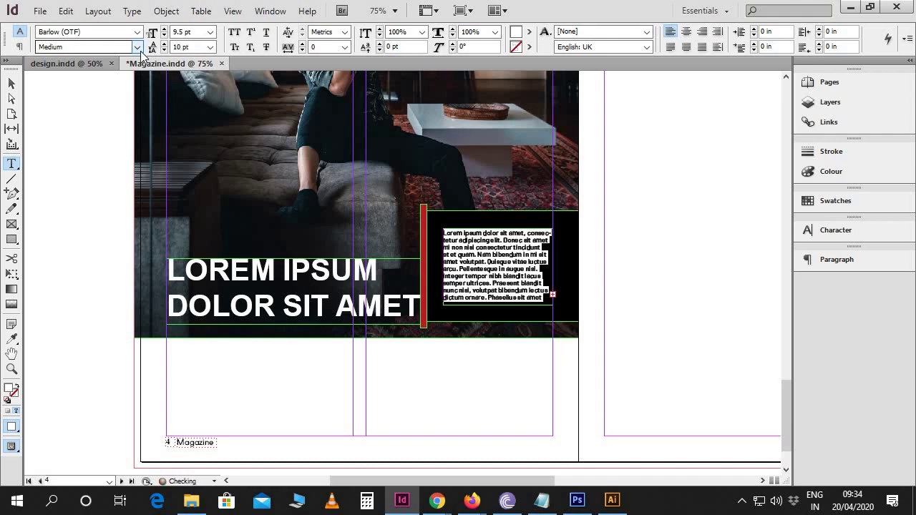
pyautogui.click(12, 83)
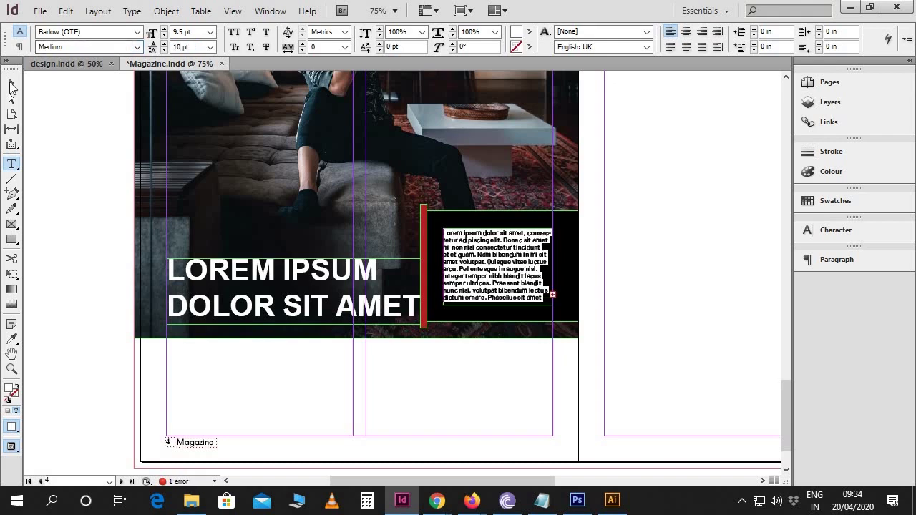
pyautogui.click(89, 111)
# Justify the whole paragraph in the black box with its last line aligned left.
pyautogui.click(494, 285)
pyautogui.hotkey('ctrl', '=')
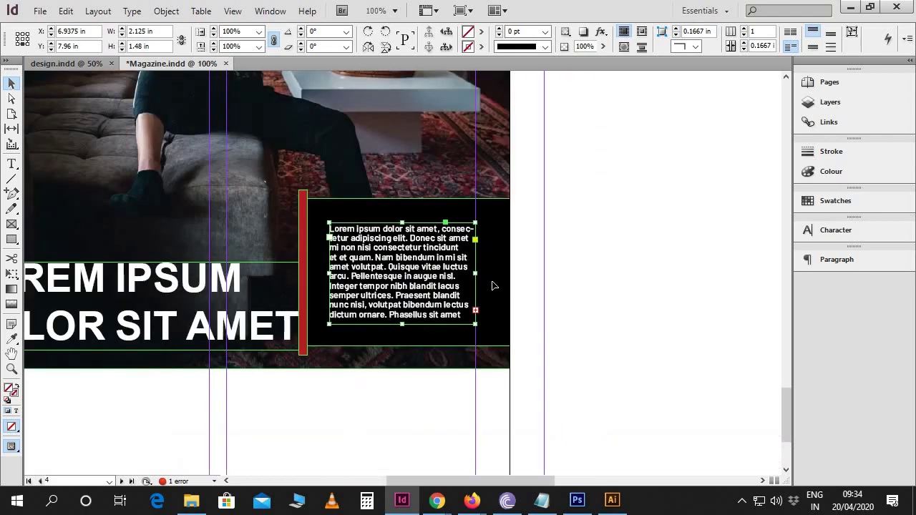
pyautogui.doubleClick(405, 256)
pyautogui.hotkey('ctrl', 'a')
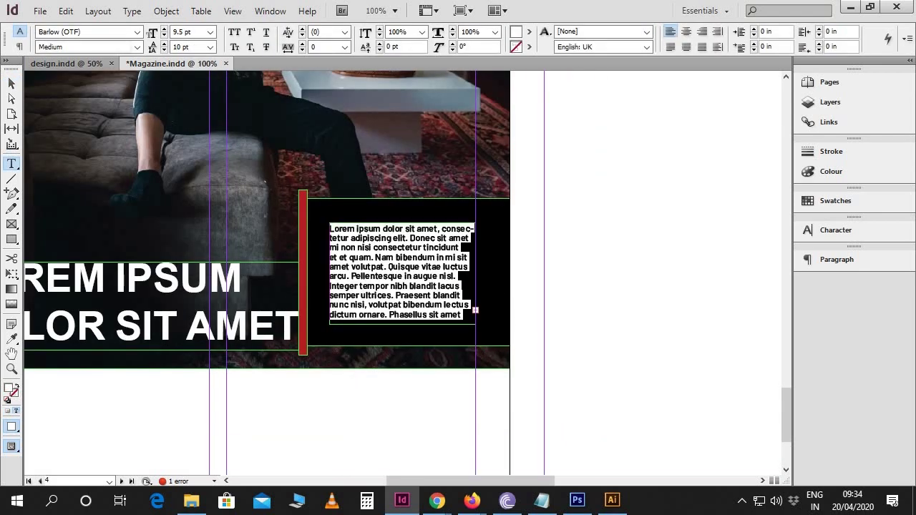
pyautogui.click(669, 46)
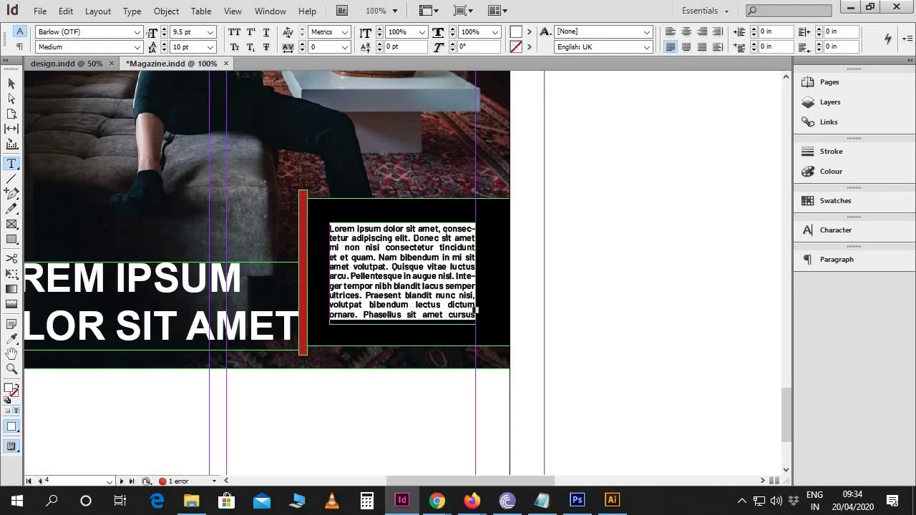
pyautogui.click(12, 83)
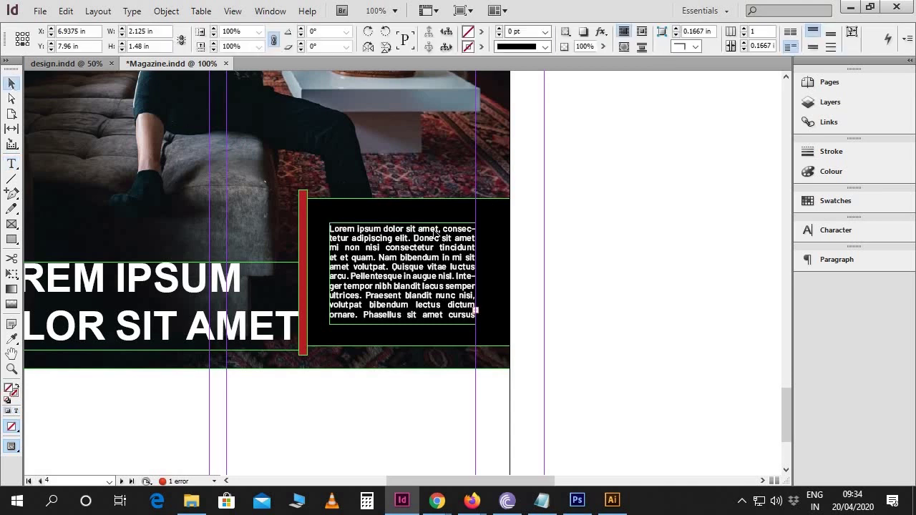
# Enlarge the paragraph's text frame to about 2.2 × 2.165 in and raise the black box's upper edge to make it about 2.42 in tall.
pyautogui.moveTo(404, 222); pyautogui.dragTo(416, 208)
pyautogui.moveTo(405, 324); pyautogui.dragTo(405, 335)
pyautogui.moveTo(327, 271); pyautogui.dragTo(317, 271)
pyautogui.moveTo(402, 209)
pyautogui.mouseDown()
pyautogui.moveTo(405, 189)
pyautogui.moveTo(396, 194)
pyautogui.mouseUp()
pyautogui.press('Down')
pyautogui.press('Down')
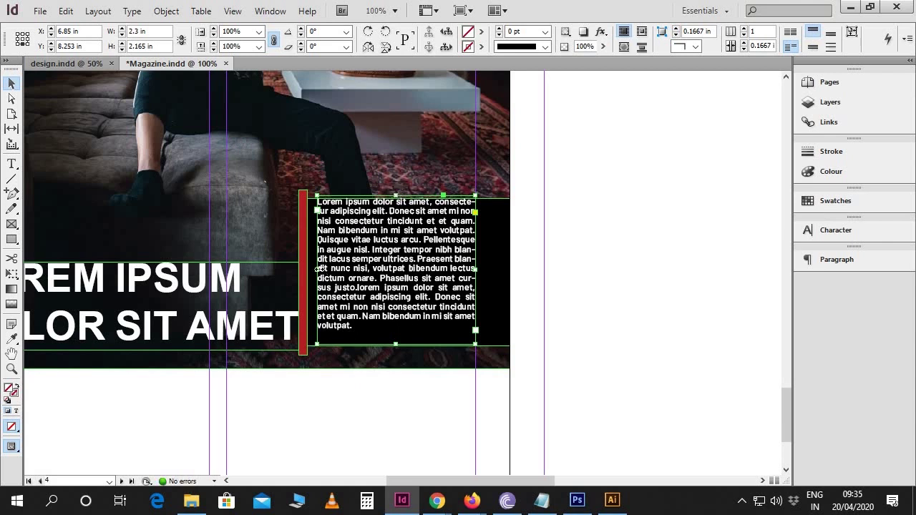
pyautogui.moveTo(318, 269); pyautogui.dragTo(325, 271)
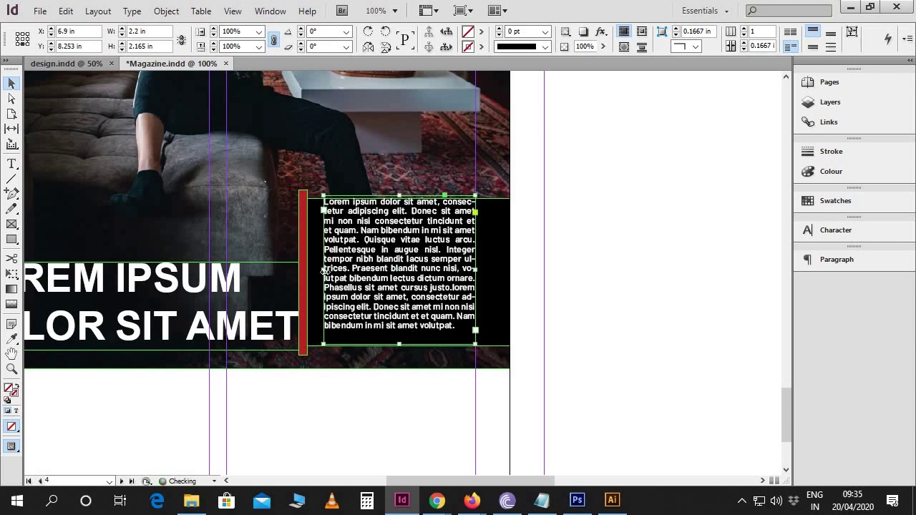
pyautogui.click(312, 273)
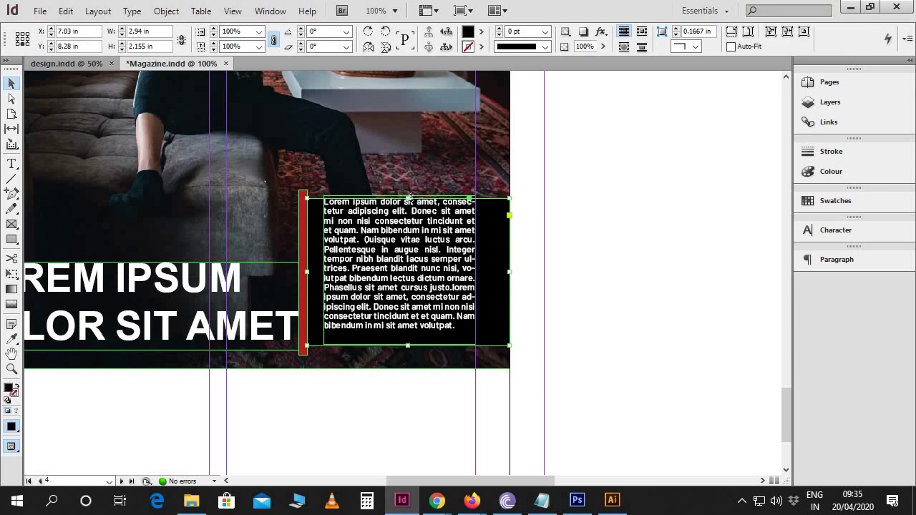
pyautogui.moveTo(410, 198); pyautogui.dragTo(405, 184)
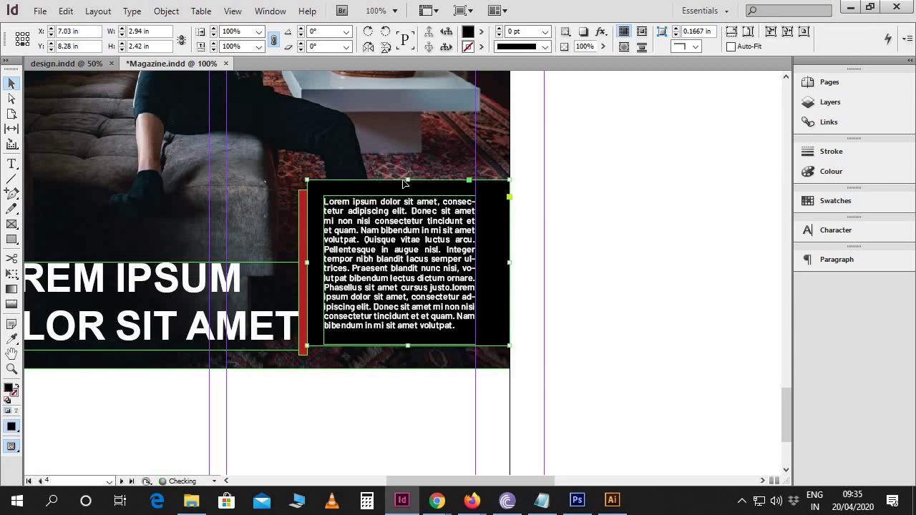
# Nudge the red bar right to X 5.6451 in and extend it upward past the black box to about 2.768 in tall.
pyautogui.click(303, 234)
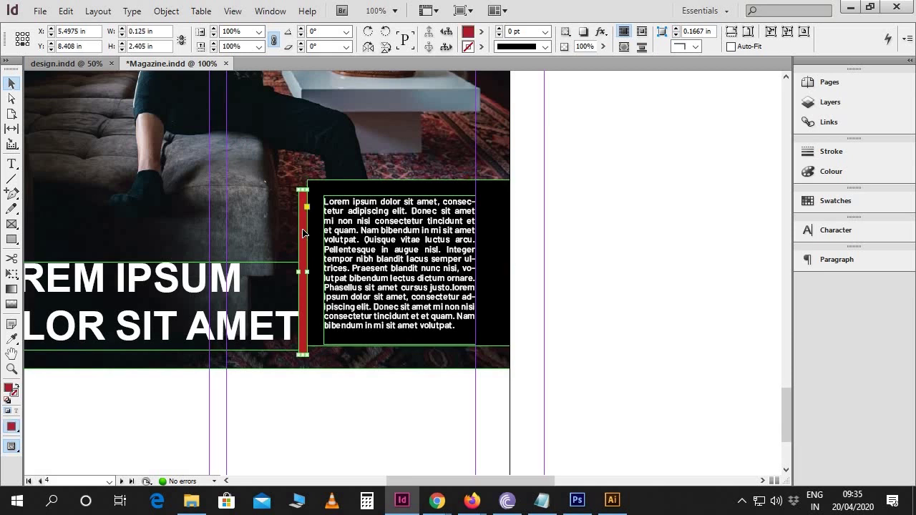
pyautogui.press('Right')
pyautogui.press('Right')
pyautogui.press('Right')
pyautogui.press('Right')
pyautogui.press('Right')
pyautogui.press('Right')
pyautogui.press('Right')
pyautogui.press('Right')
pyautogui.press('Right')
pyautogui.press('Right')
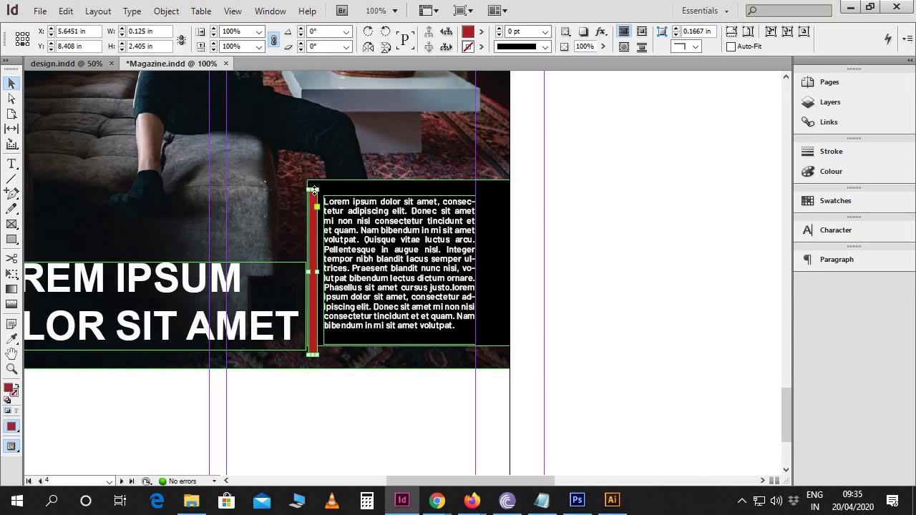
pyautogui.moveTo(315, 190); pyautogui.dragTo(309, 165)
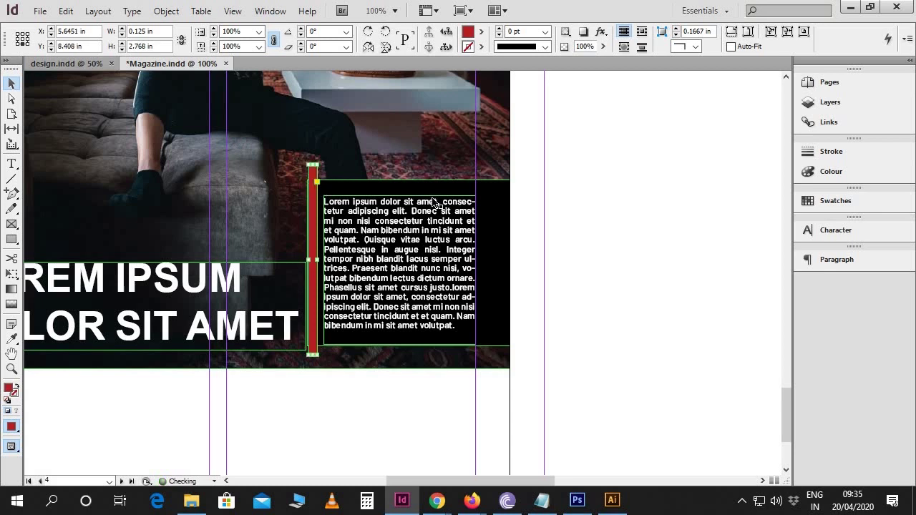
# Trim the black box's left edge so it ends behind the red bar.
pyautogui.click(487, 215)
pyautogui.moveTo(309, 262); pyautogui.dragTo(313, 262)
pyautogui.click(542, 320)
# Preview page 4 without guides and frame edges to check the heading, red bar and text box, and return to the normal view.
pyautogui.press('w')
pyautogui.hotkey('ctrl', '-')
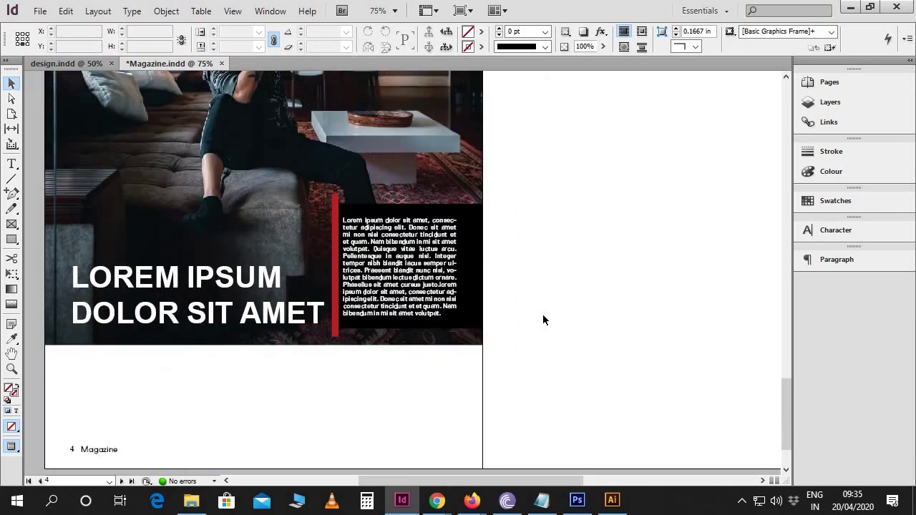
pyautogui.scroll(2, 543, 317)
pyautogui.hscroll(-2, 604, 306)
pyautogui.scroll(-3, 330, 309)
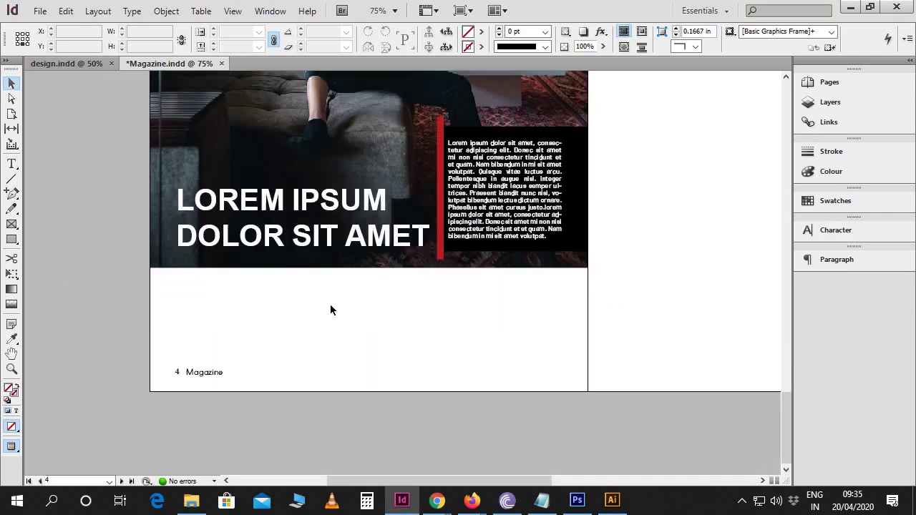
pyautogui.press('w')
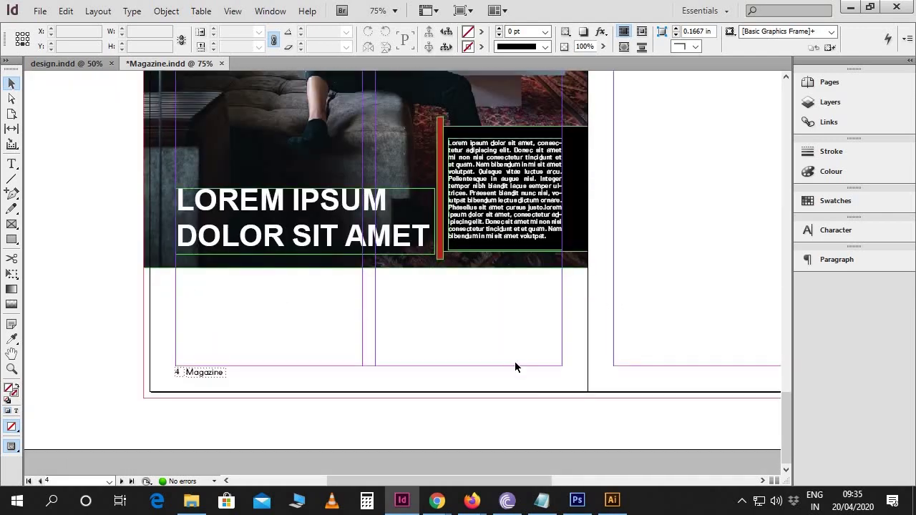
# Copy the long body text from Details 2 in Notepad into a new 3.625 × 1.66 in text frame in page 4's first column, below the photo.
pyautogui.click(544, 499)
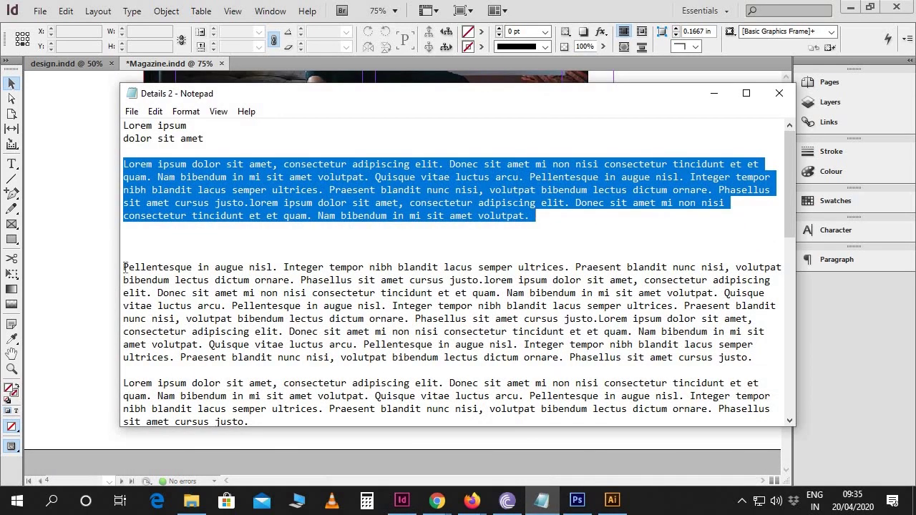
pyautogui.moveTo(124, 268); pyautogui.dragTo(384, 353)
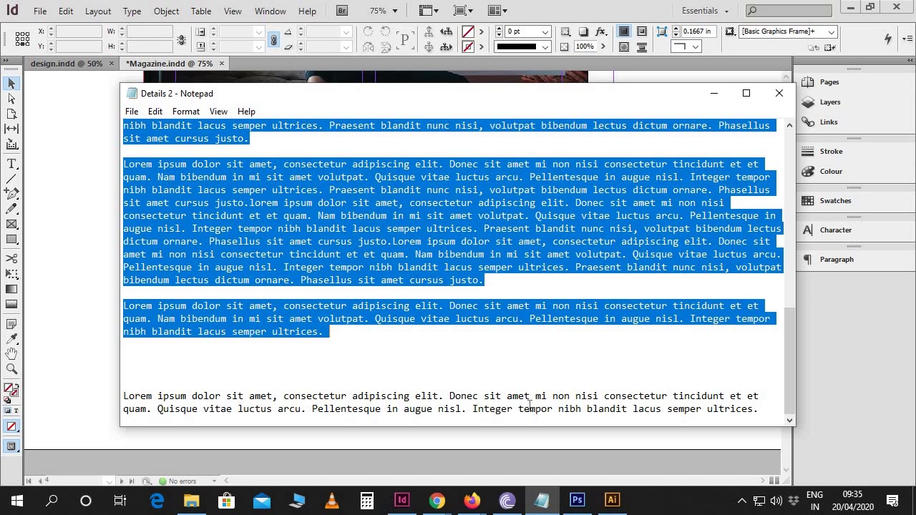
pyautogui.click(401, 500)
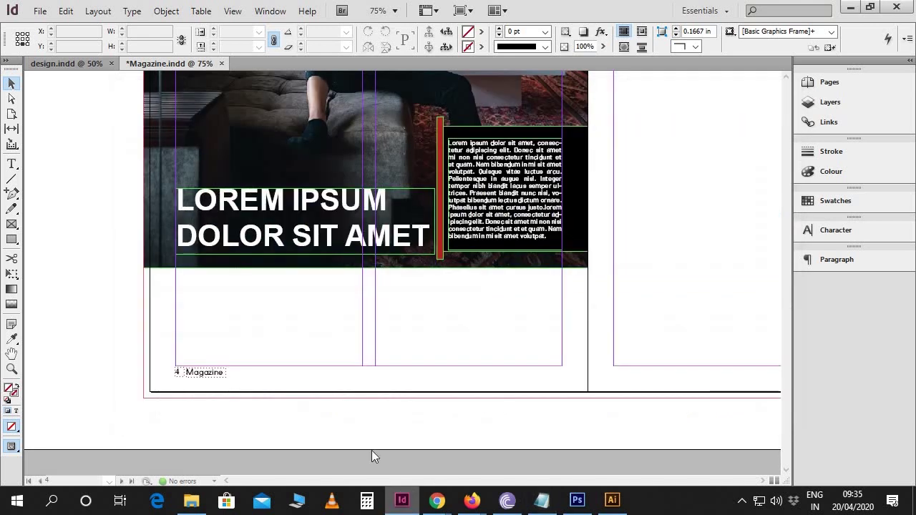
pyautogui.press('t')
pyautogui.moveTo(176, 280); pyautogui.dragTo(363, 367)
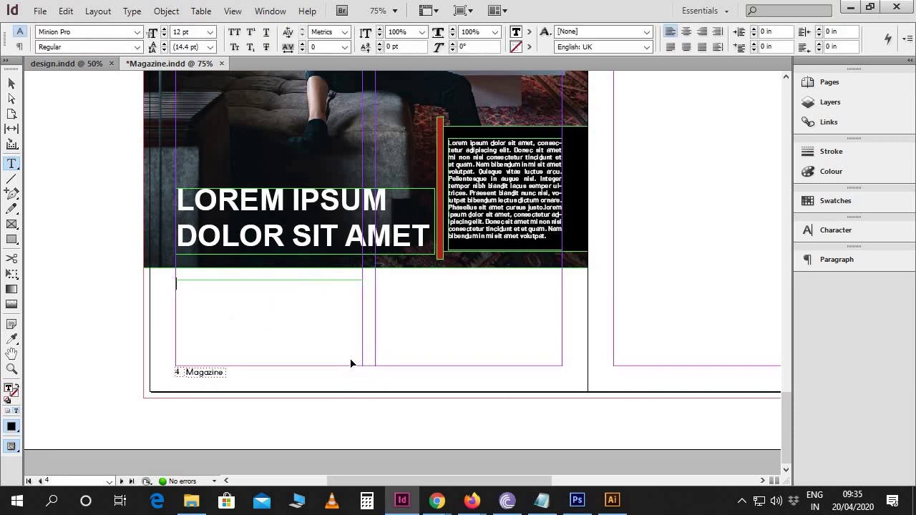
pyautogui.hotkey('ctrl', 'v')
# Set all the pasted body text in the Barlow (OTF) font with the Light style.
pyautogui.hotkey('ctrl', 'a')
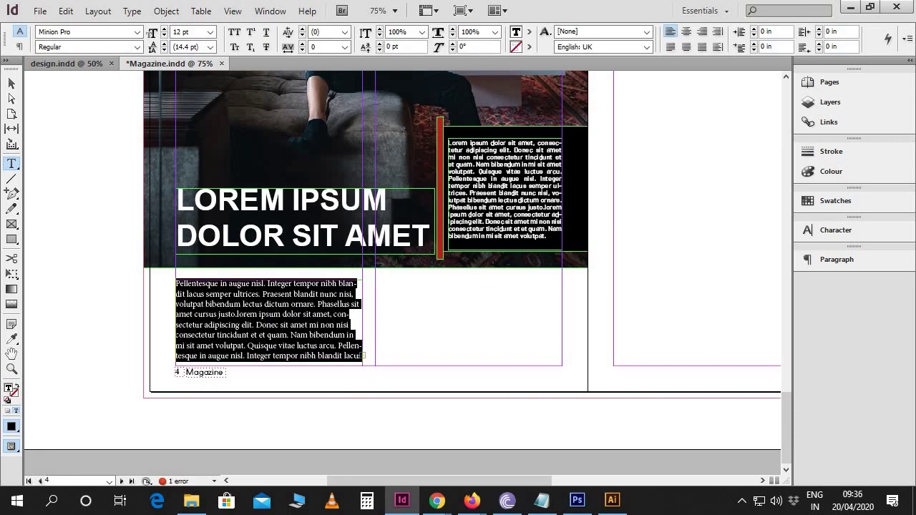
pyautogui.hotkey('ctrl', '6')
pyautogui.write('Barlow (OTF')
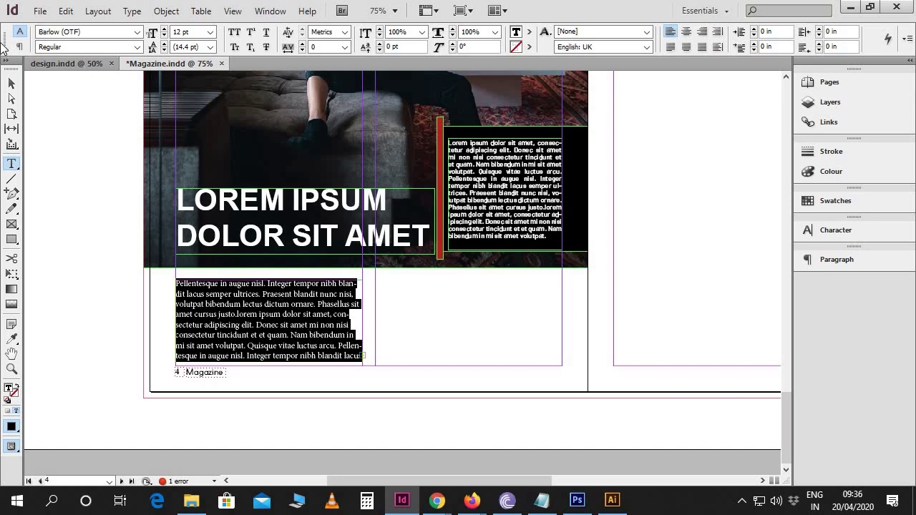
pyautogui.press('Return')
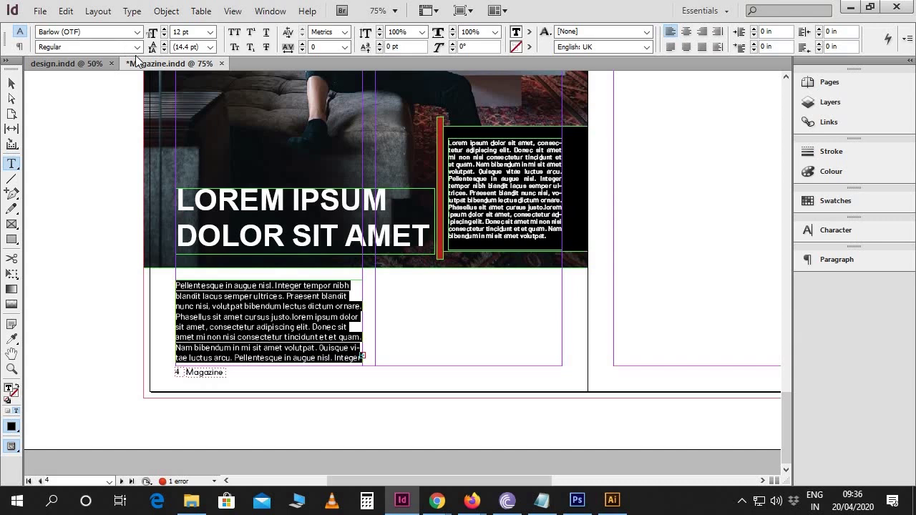
pyautogui.click(137, 47)
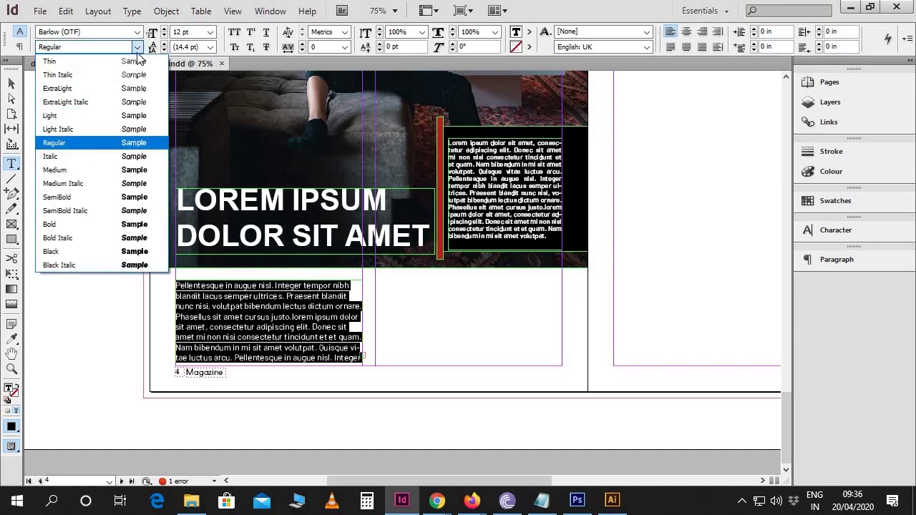
pyautogui.click(97, 116)
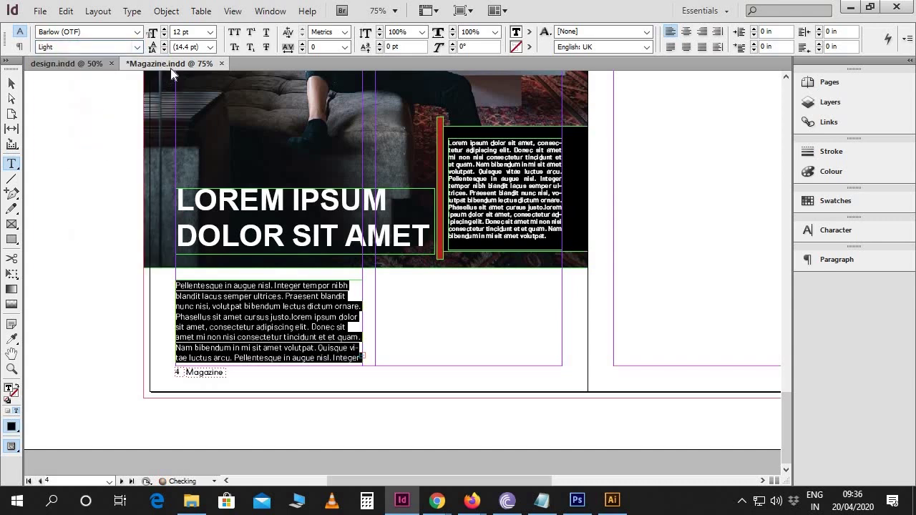
# Set the body text to 9.5 pt size with 10 pt leading and justify it with the last line aligned left.
pyautogui.tripleClick(199, 32)
pyautogui.write('9.5')
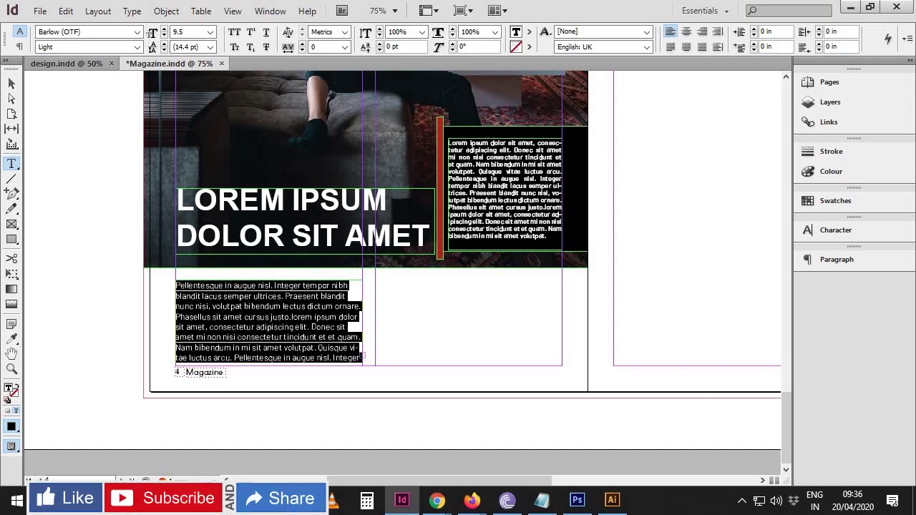
pyautogui.press('Tab')
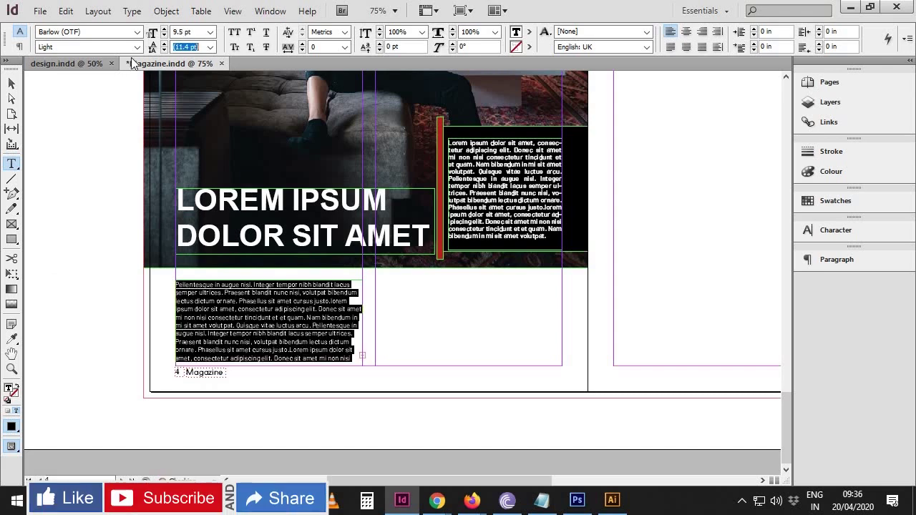
pyautogui.write('10')
pyautogui.press('Return')
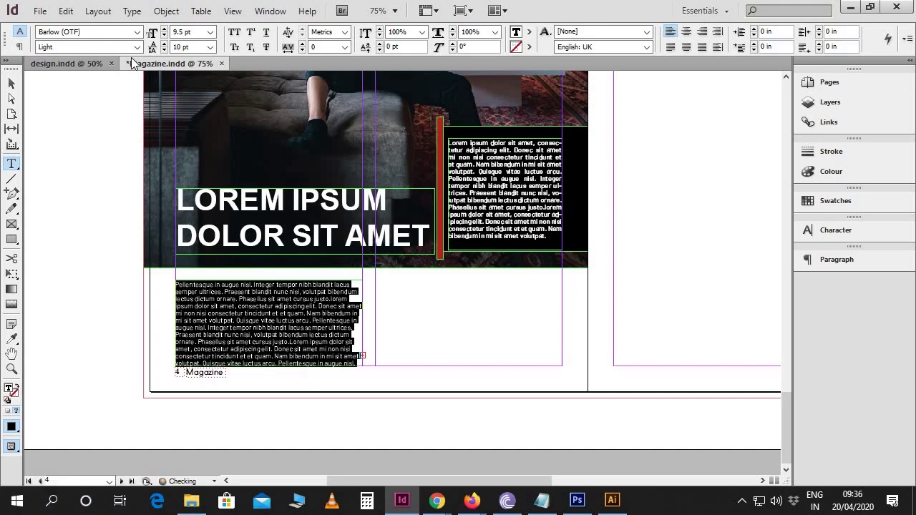
pyautogui.click(671, 47)
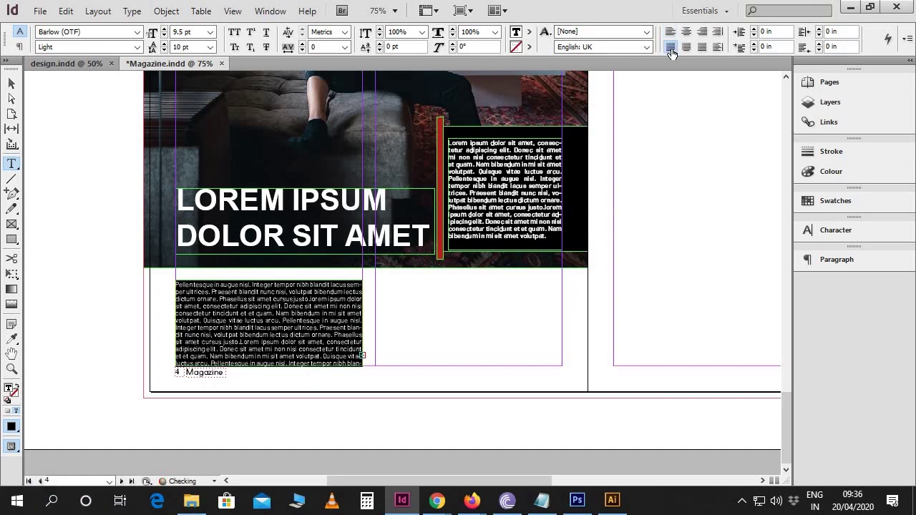
# Thread the overflowing body text into a new 3.625 × 1.7 in frame in page 4's second column, below the photo.
pyautogui.click(11, 83)
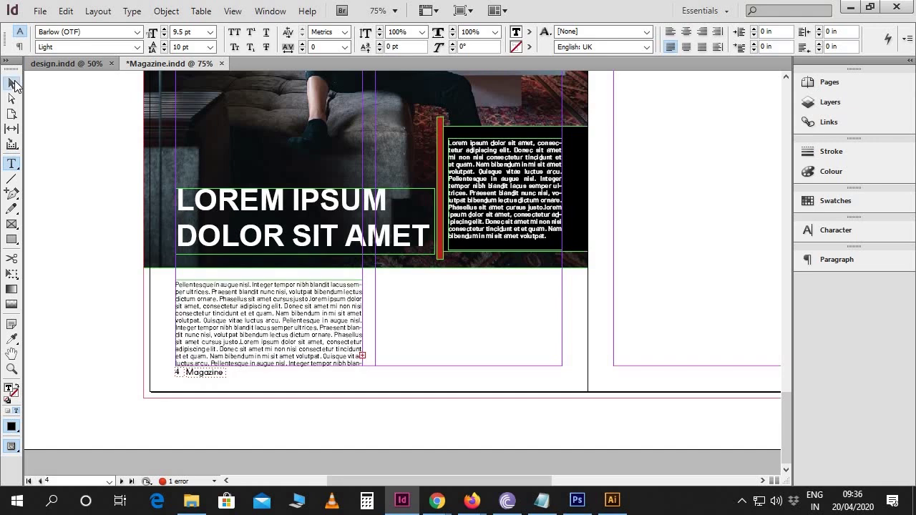
pyautogui.click(362, 357)
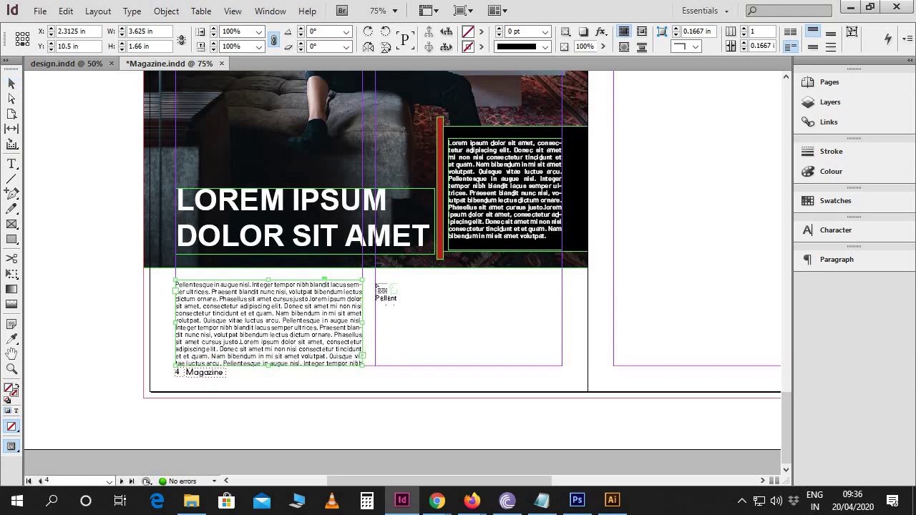
pyautogui.moveTo(375, 278); pyautogui.dragTo(563, 365)
# Preview the two body-text columns at 100% without guides and frame edges, and return to the normal view.
pyautogui.hscroll(1, 584, 351)
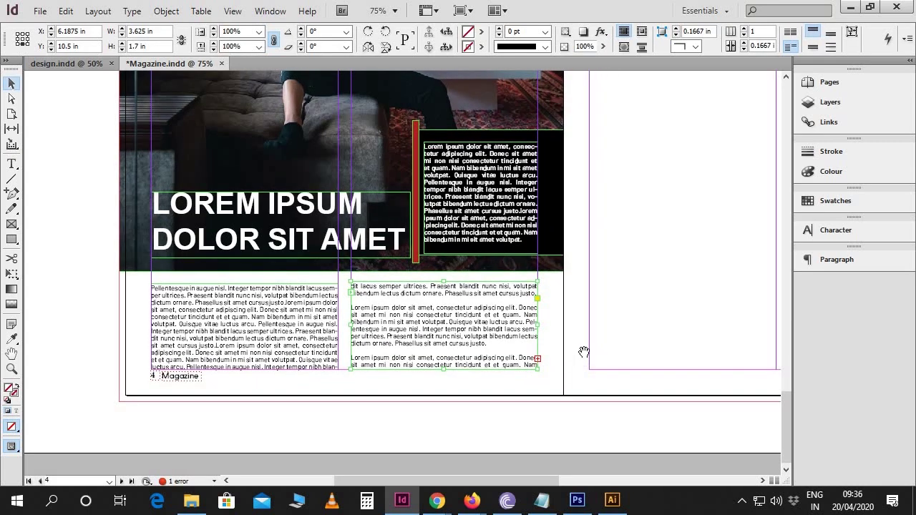
pyautogui.hotkey('ctrl', '=')
pyautogui.moveTo(387, 357); pyautogui.dragTo(466, 353)
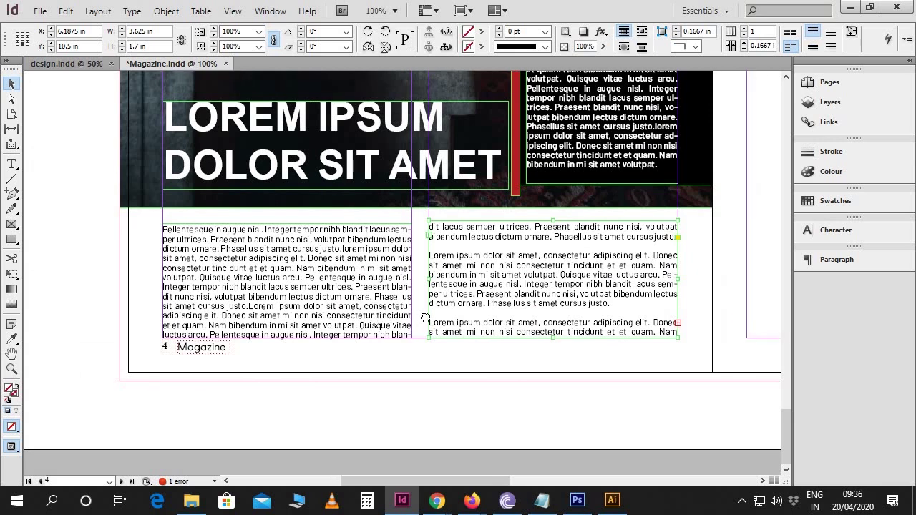
pyautogui.press('w')
pyautogui.click(496, 358)
pyautogui.press('w')
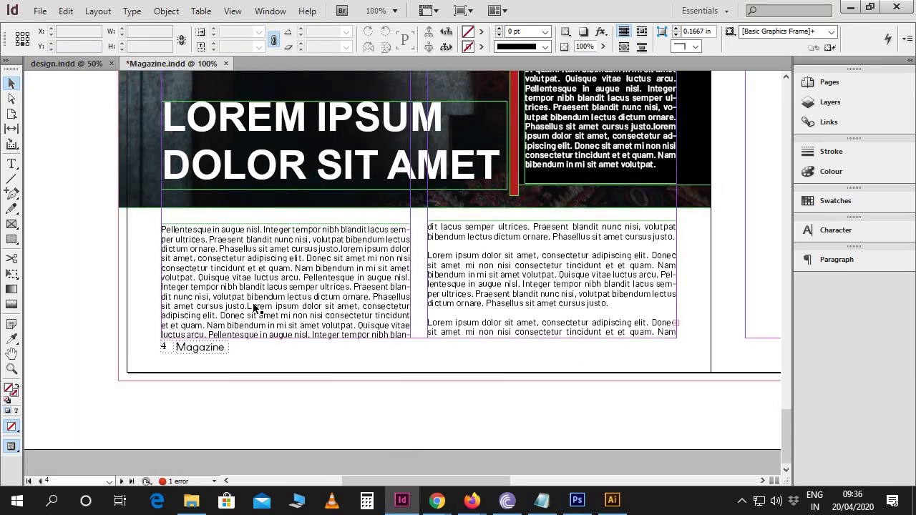
# Give the first body paragraph a one-character drop cap spanning 4 lines.
pyautogui.press('t')
pyautogui.click(165, 242)
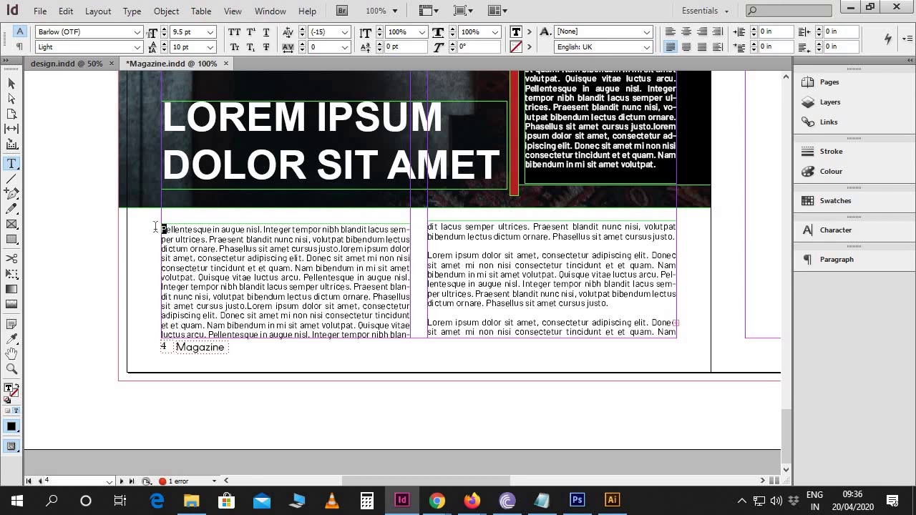
pyautogui.click(158, 228)
pyautogui.click(860, 266)
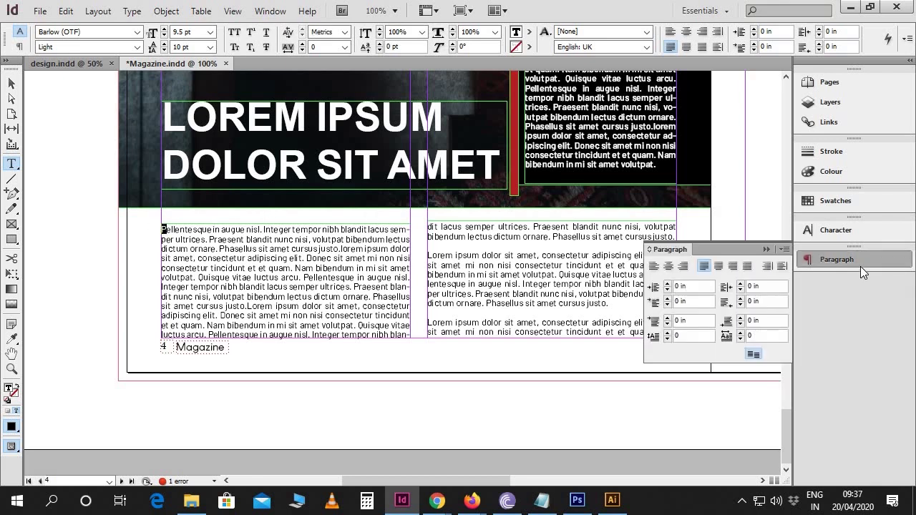
pyautogui.click(784, 250)
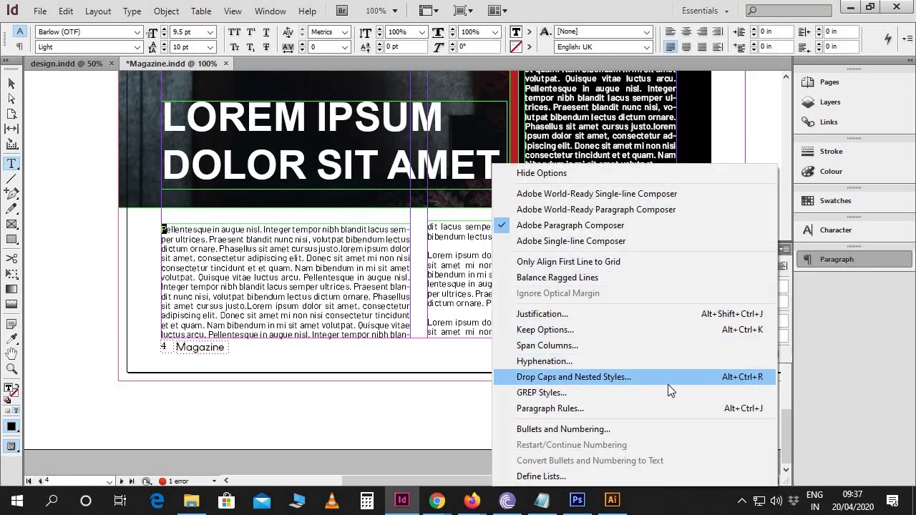
pyautogui.click(731, 378)
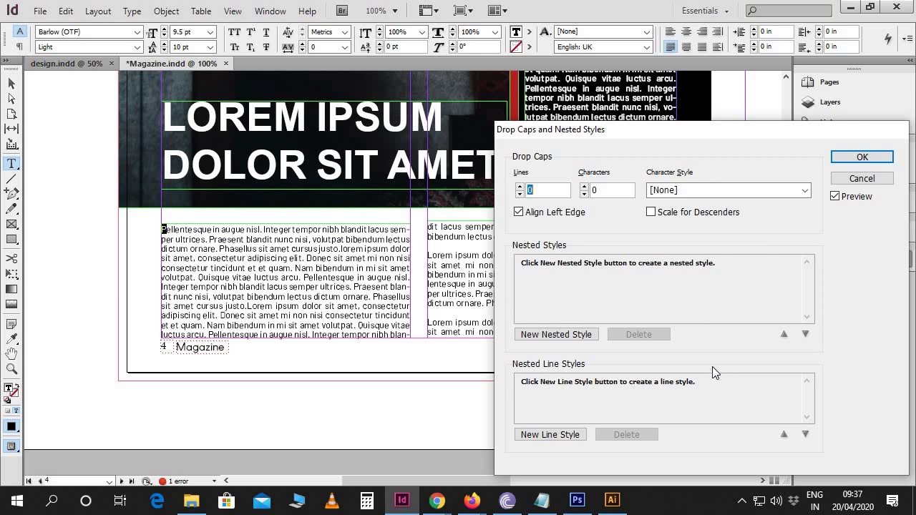
pyautogui.click(519, 188)
pyautogui.click(519, 188)
pyautogui.click(520, 187)
pyautogui.click(520, 188)
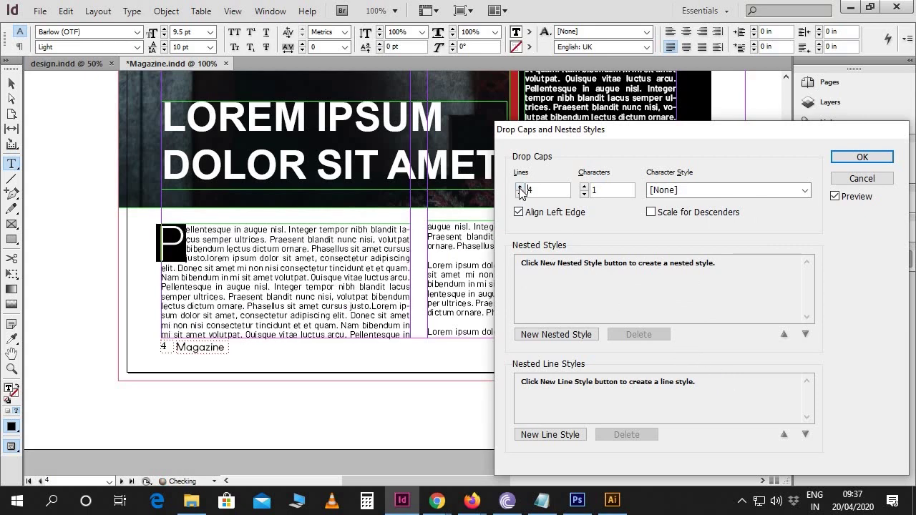
pyautogui.click(840, 158)
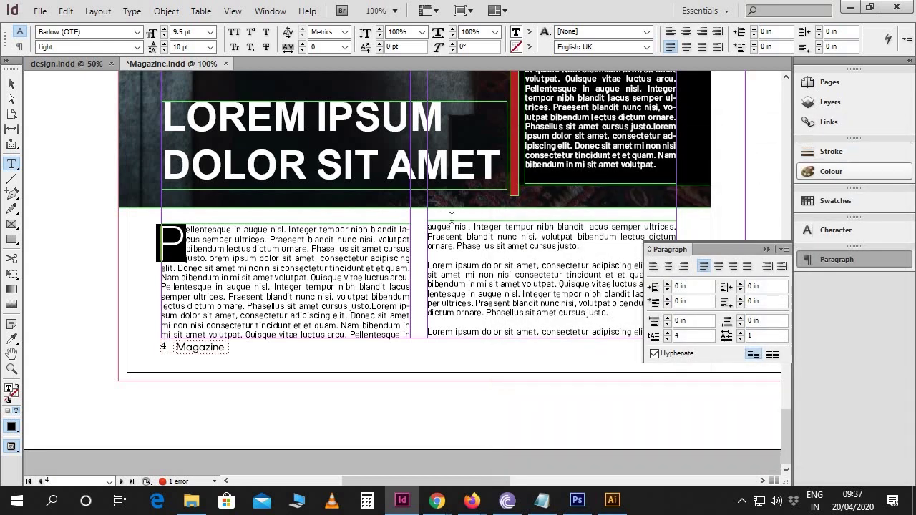
# Change the drop cap's font style to Medium and collapse the paragraph settings.
pyautogui.click(137, 46)
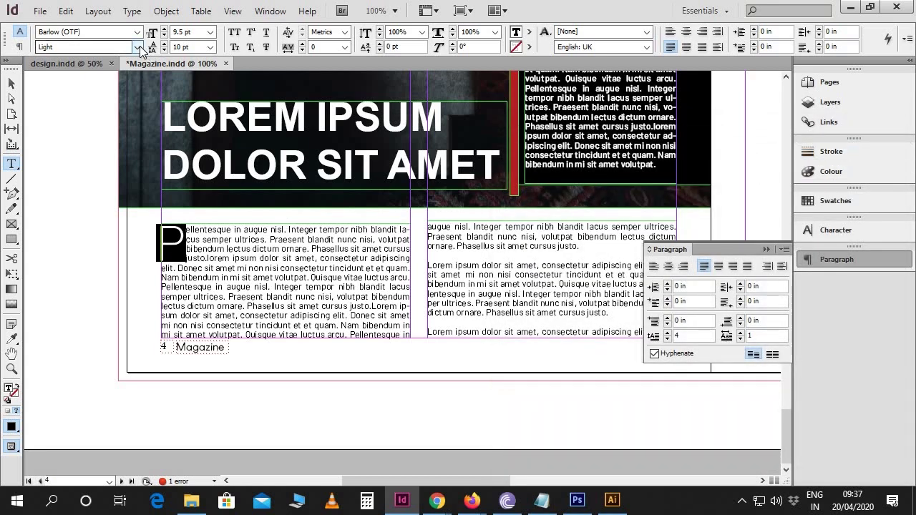
pyautogui.click(101, 170)
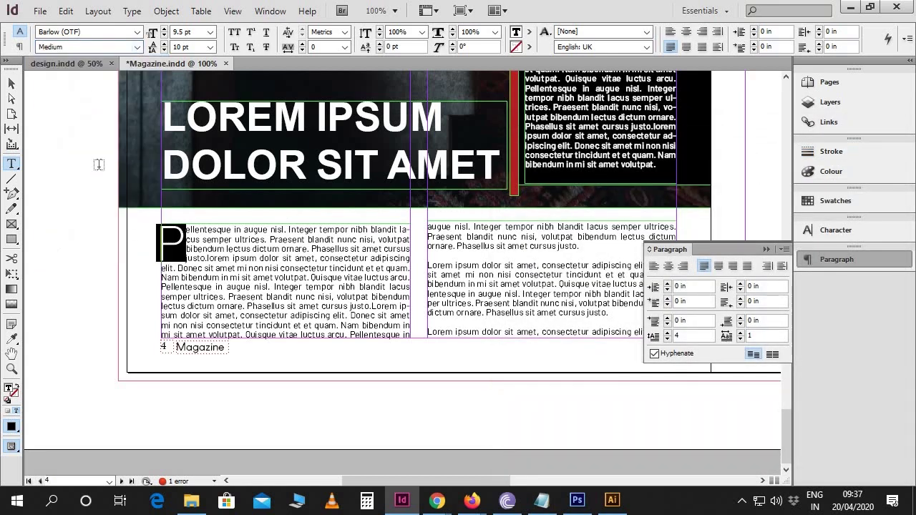
pyautogui.click(11, 83)
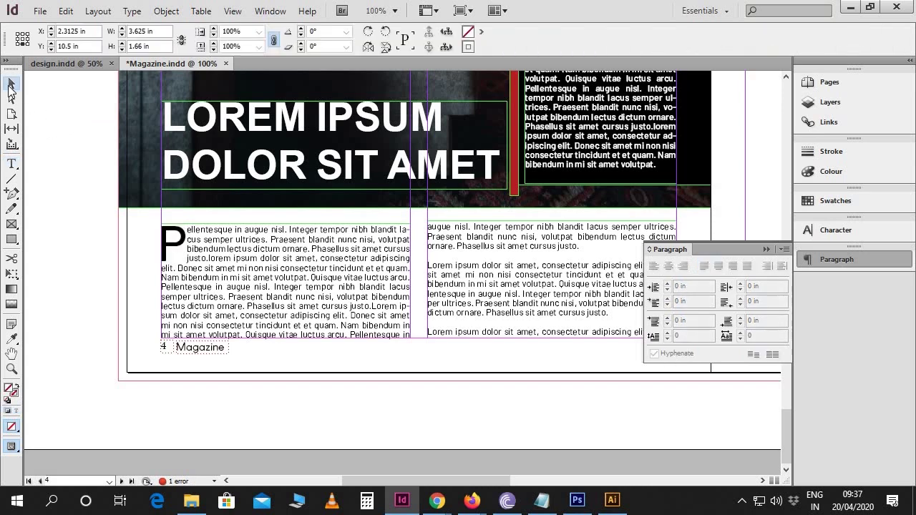
pyautogui.click(765, 250)
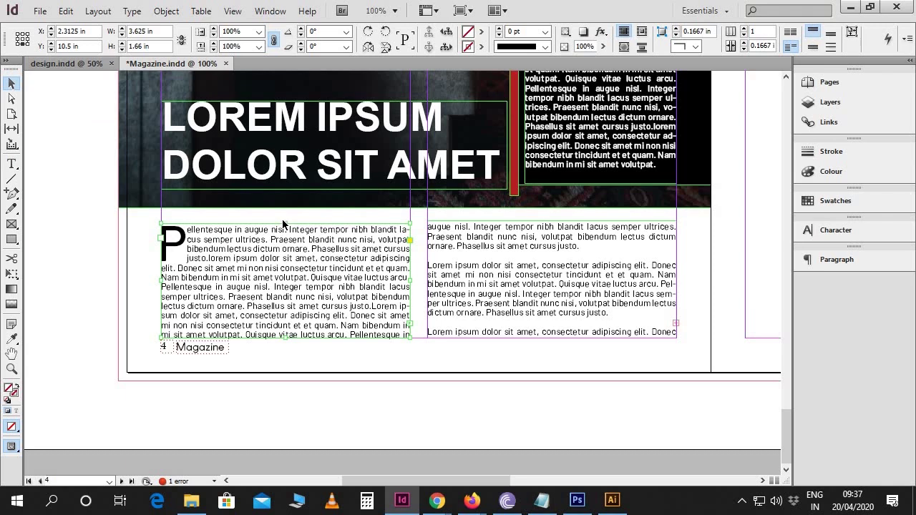
# Lower the upper edges of both body-text frames, making the first column about 1.56 in tall and the second about 1.54 in.
pyautogui.moveTo(284, 224); pyautogui.dragTo(285, 232)
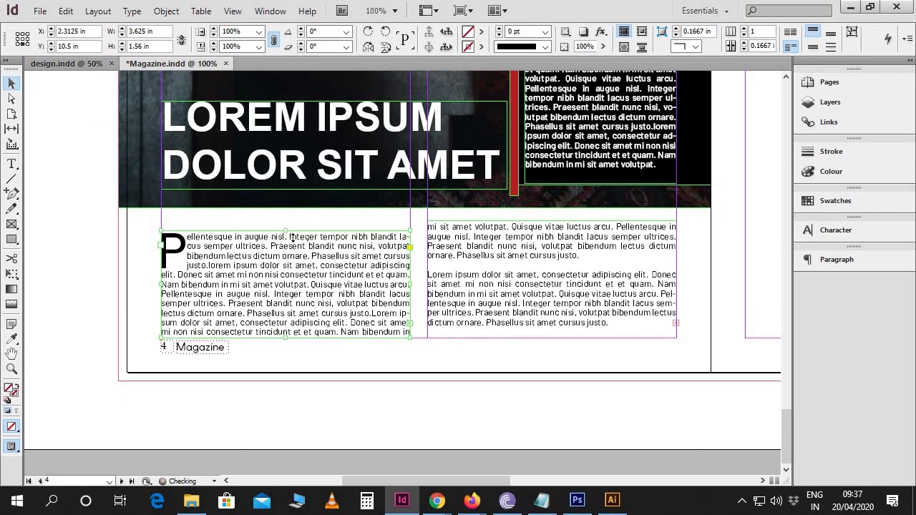
pyautogui.click(548, 230)
pyautogui.moveTo(554, 219); pyautogui.dragTo(554, 231)
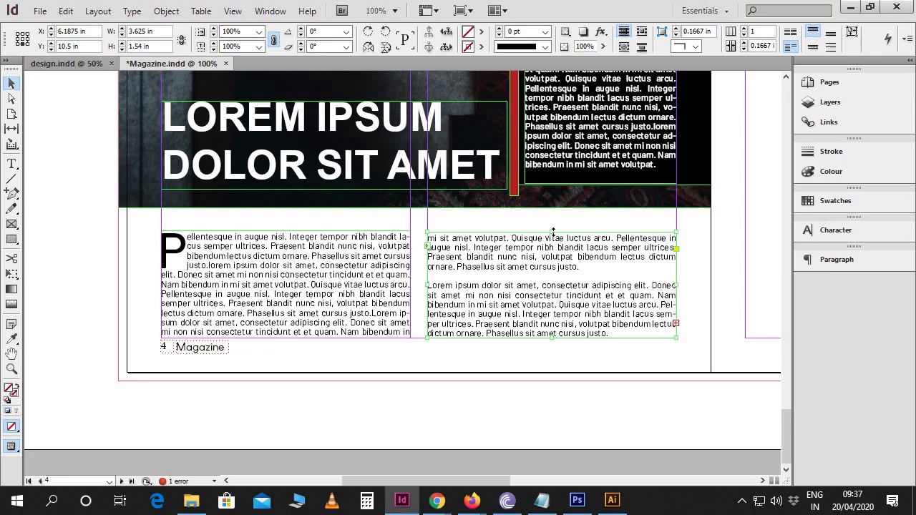
pyautogui.click(581, 382)
# Place the adult-blur-came... photo on page 5 from its upper inner bleed corner, about 9.17 in wide and 13.75 in tall.
pyautogui.hotkey('ctrl', '-')
pyautogui.scroll(6, 552, 401)
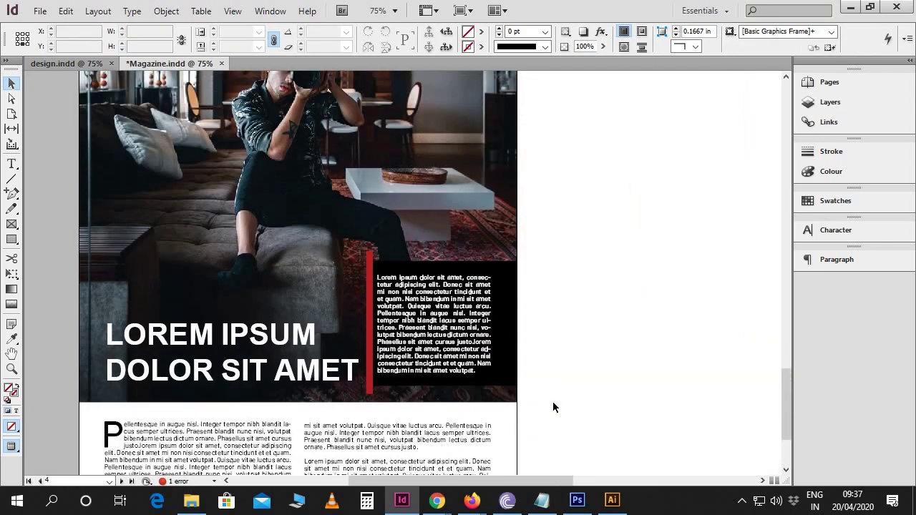
pyautogui.hscroll(5, 591, 360)
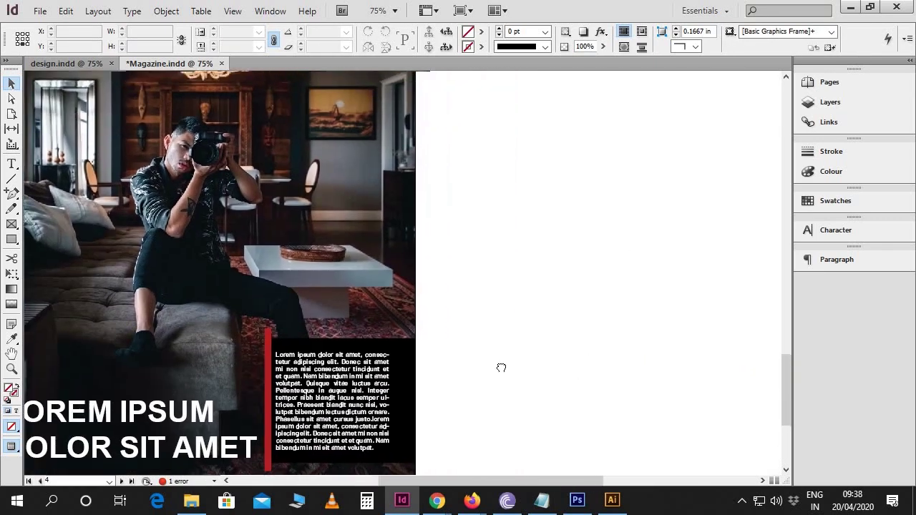
pyautogui.scroll(2, 469, 261)
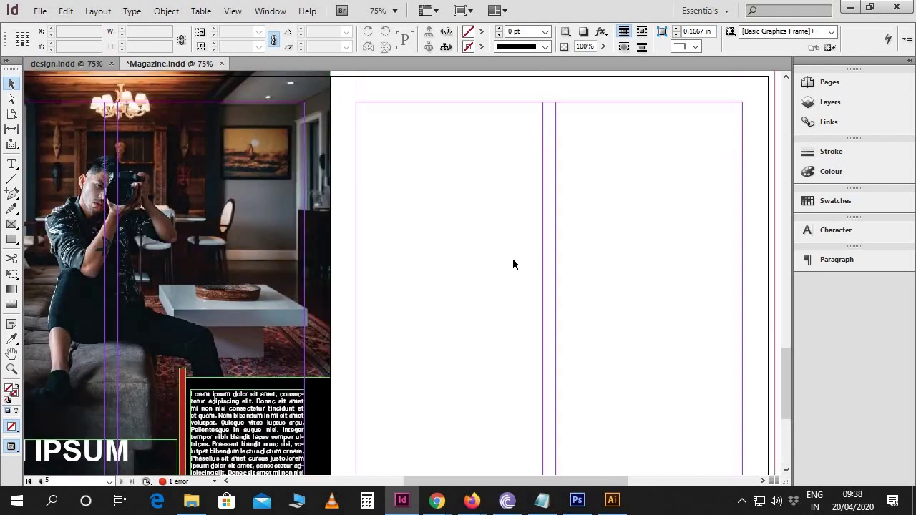
pyautogui.scroll(1, 511, 264)
pyautogui.hscroll(-1, 504, 247)
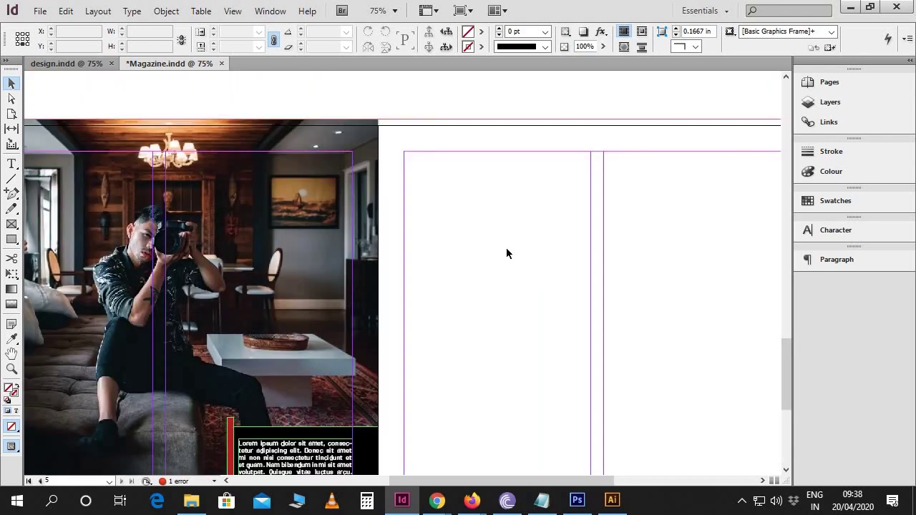
pyautogui.hotkey('ctrl', 'd')
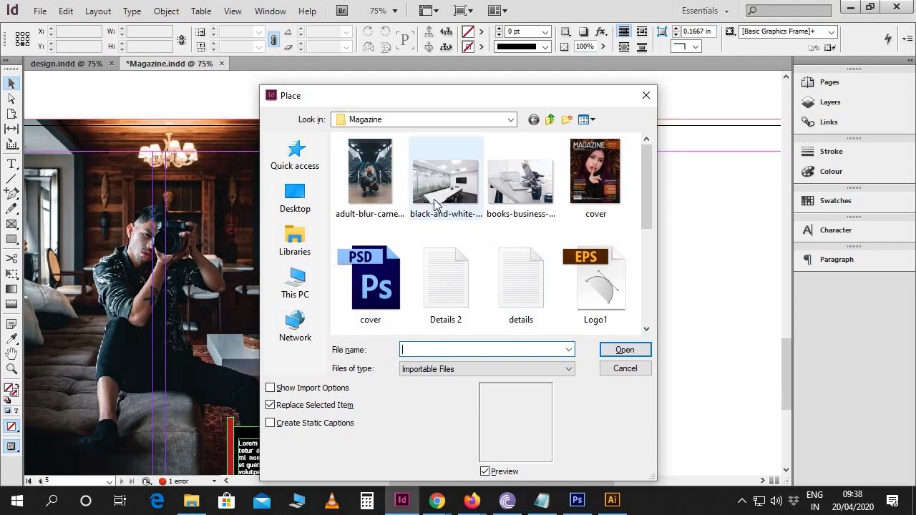
pyautogui.click(372, 181)
pyautogui.click(618, 349)
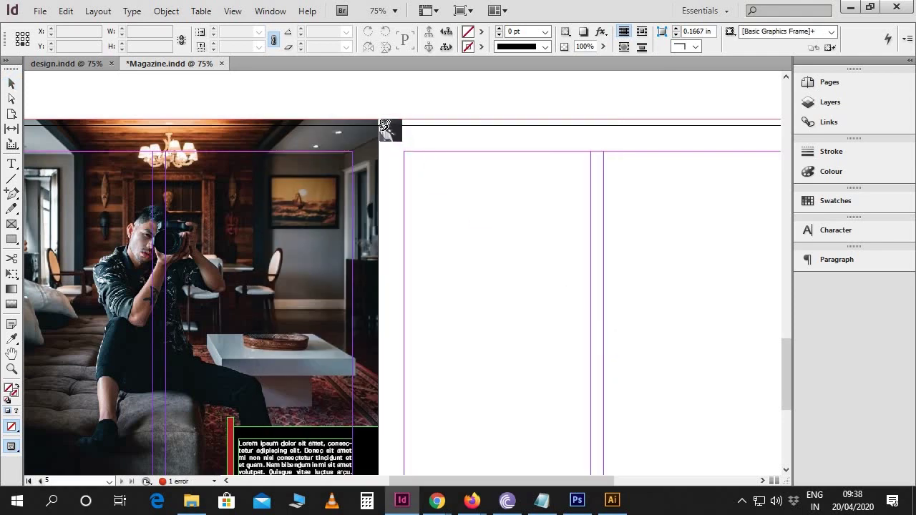
pyautogui.moveTo(379, 121); pyautogui.dragTo(716, 418)
# Scale the placed photo proportionally with Free Transform to about 7.52 in wide and 11.27 in tall, keeping it against the spine.
pyautogui.scroll(-3, 703, 411)
pyautogui.scroll(6, 704, 411)
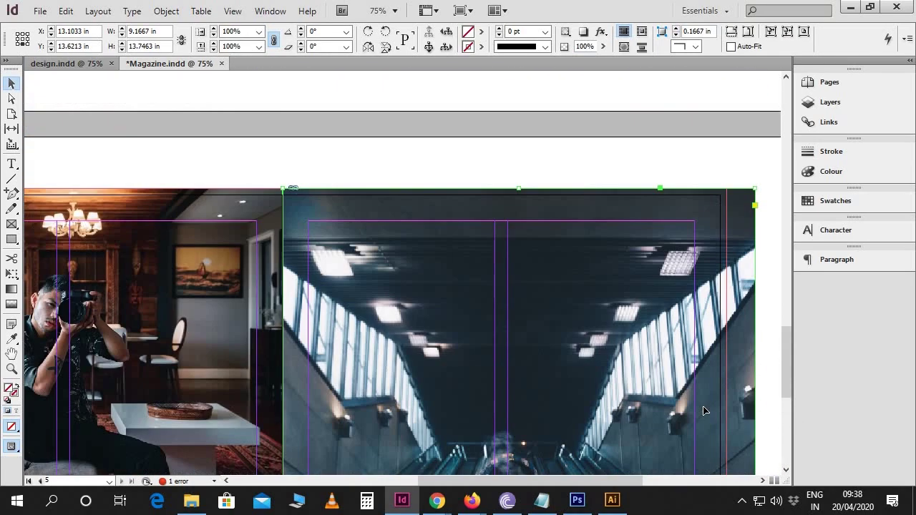
pyautogui.click(16, 275)
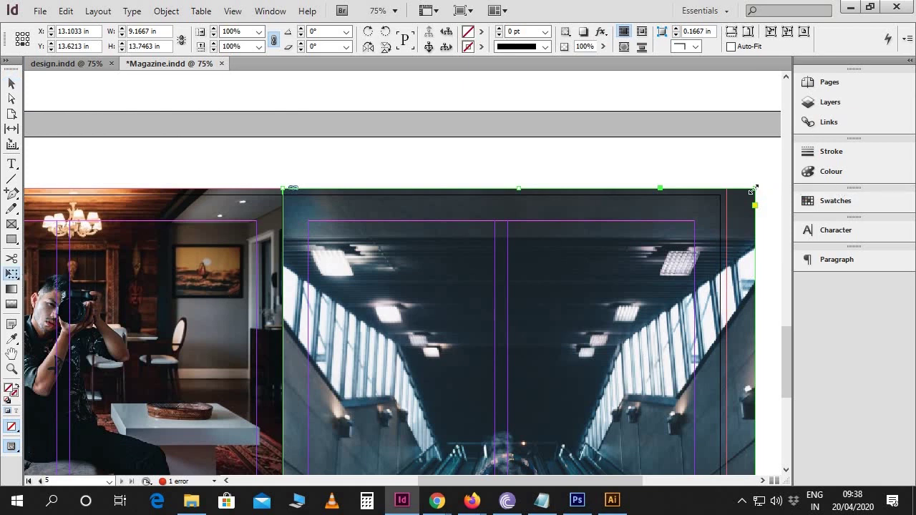
pyautogui.moveTo(734, 208); pyautogui.dragTo(670, 306)
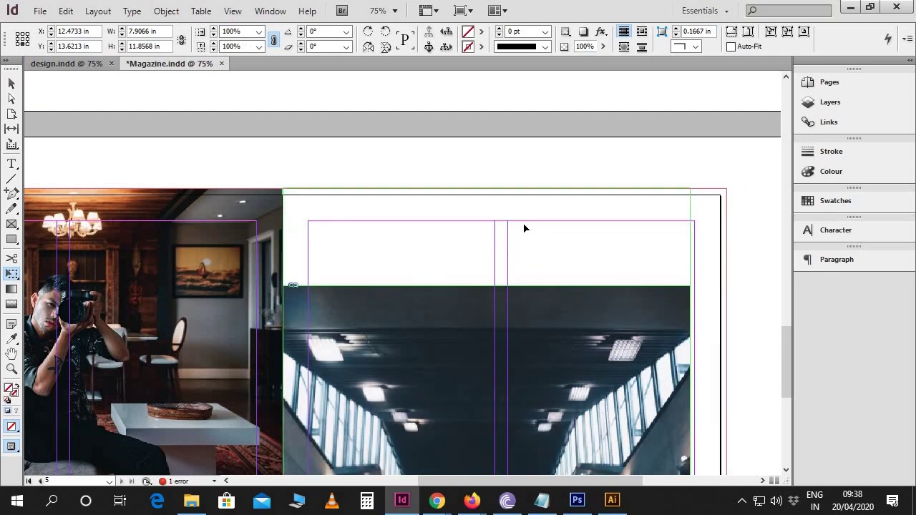
pyautogui.scroll(-10, 529, 231)
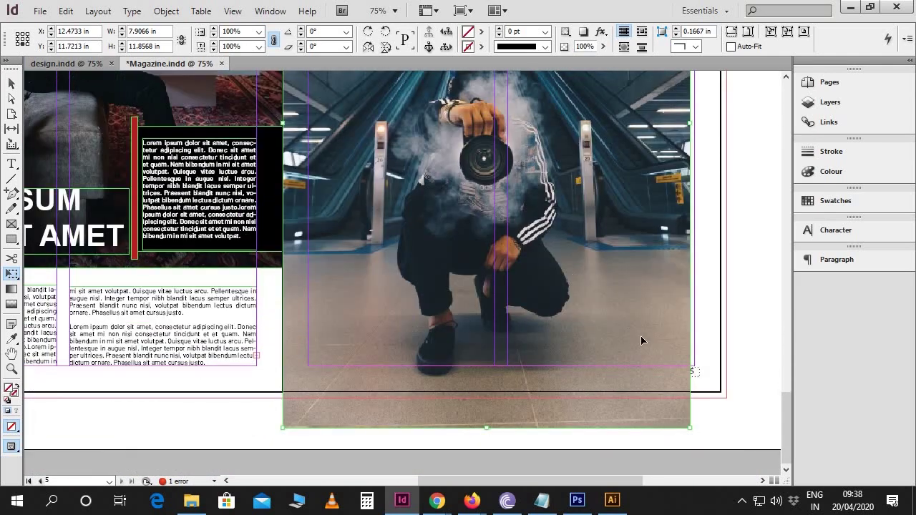
pyautogui.moveTo(692, 433); pyautogui.dragTo(668, 399)
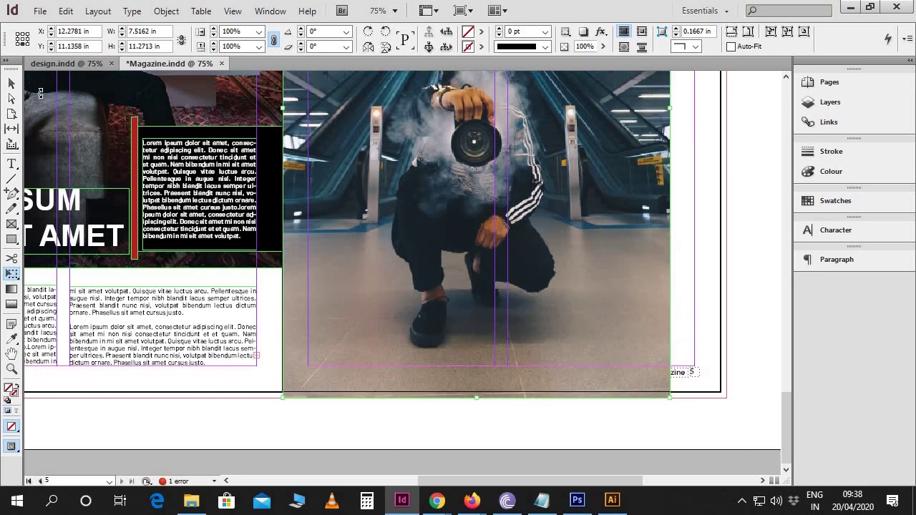
# Crop the photo frame from both sides to 4.125 in wide, ending at the first column's outer guide and starting at the spine.
pyautogui.click(15, 87)
pyautogui.scroll(3, 335, 209)
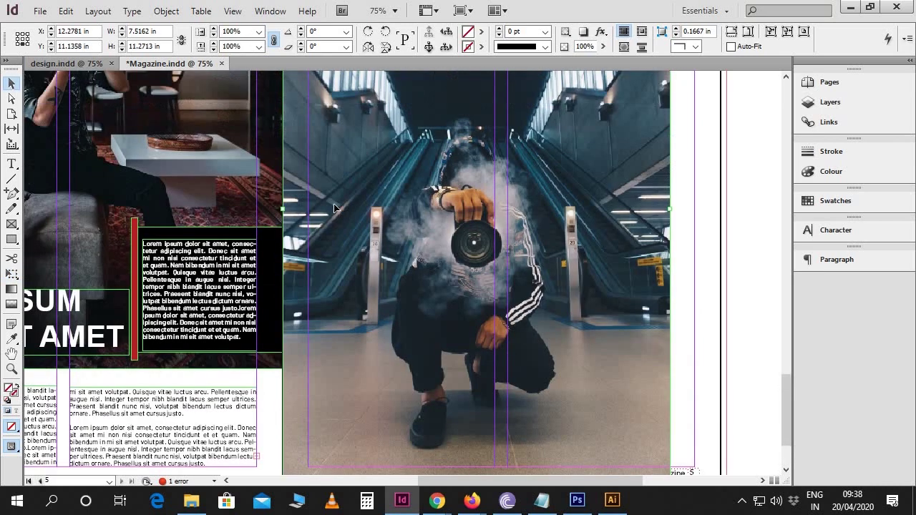
pyautogui.moveTo(299, 219); pyautogui.dragTo(336, 247)
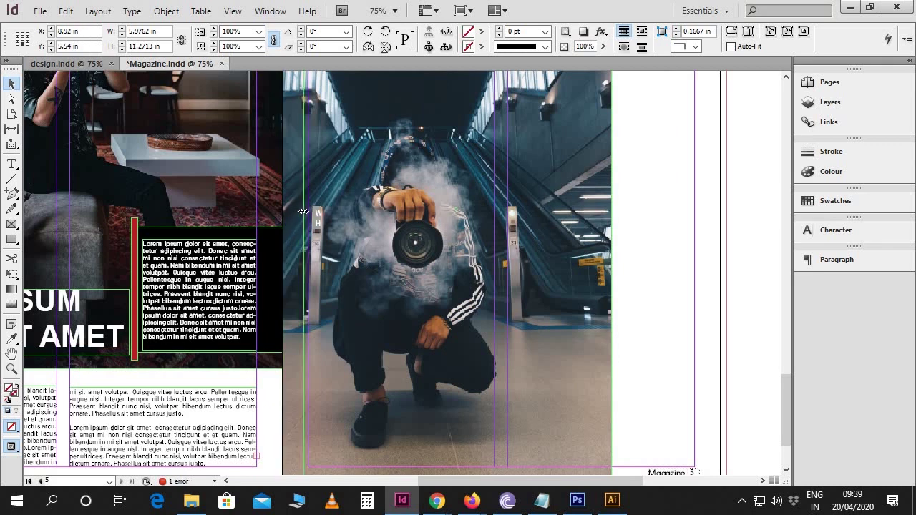
pyautogui.moveTo(286, 210); pyautogui.dragTo(304, 217)
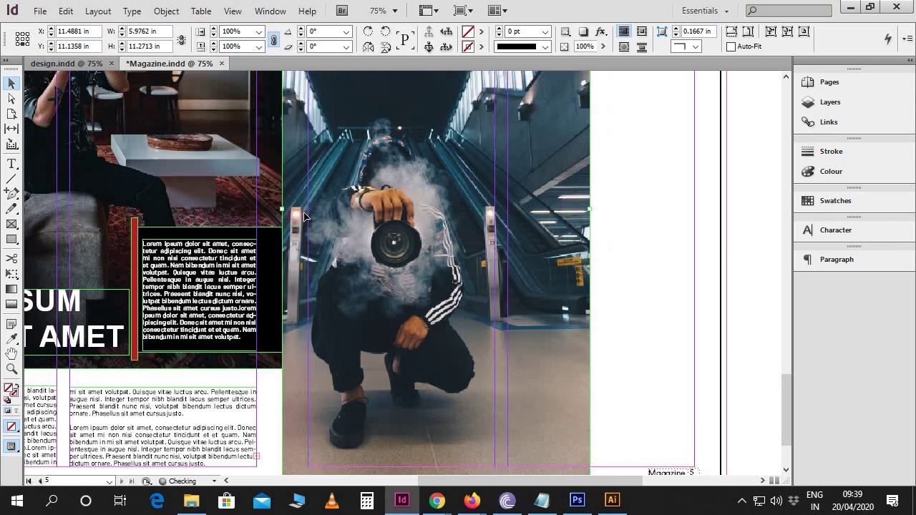
pyautogui.moveTo(589, 208); pyautogui.dragTo(495, 212)
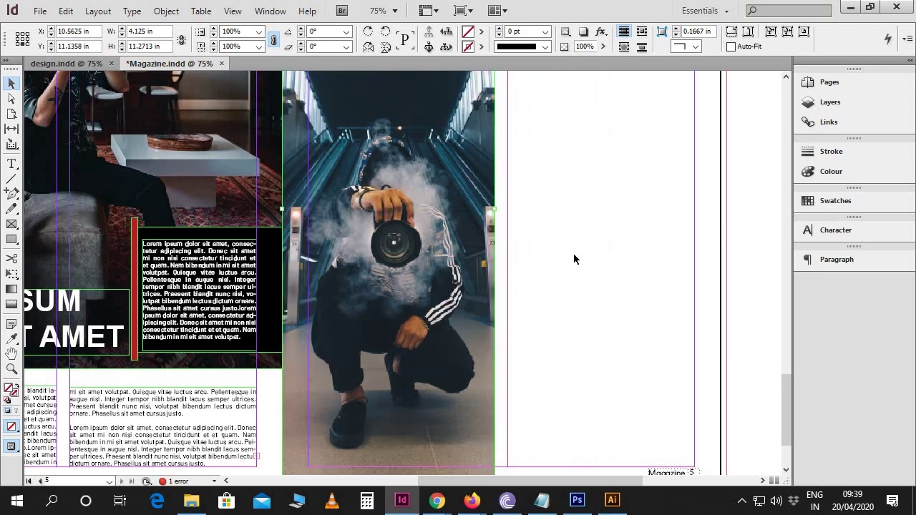
pyautogui.click(575, 254)
# Switch to the Details 2 file in Notepad and copy its last paragraph.
pyautogui.scroll(5, 575, 255)
pyautogui.moveTo(637, 257); pyautogui.dragTo(605, 260)
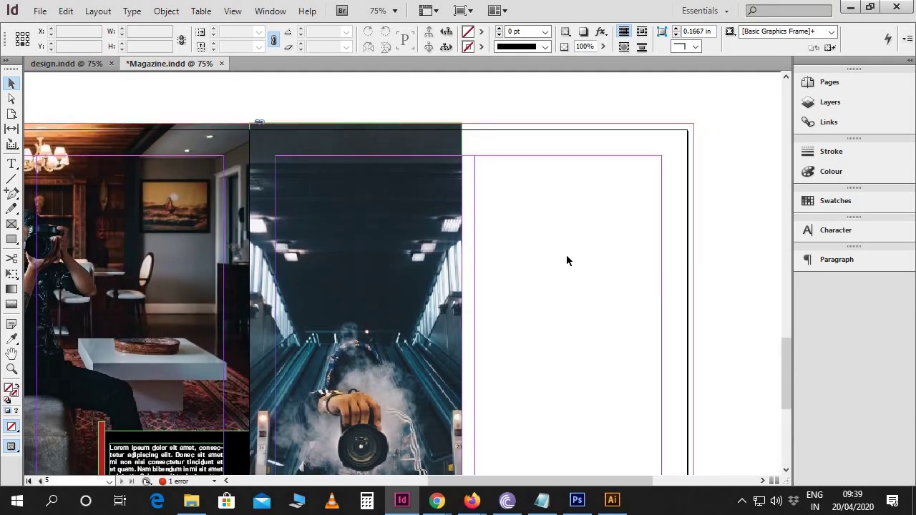
pyautogui.click(542, 500)
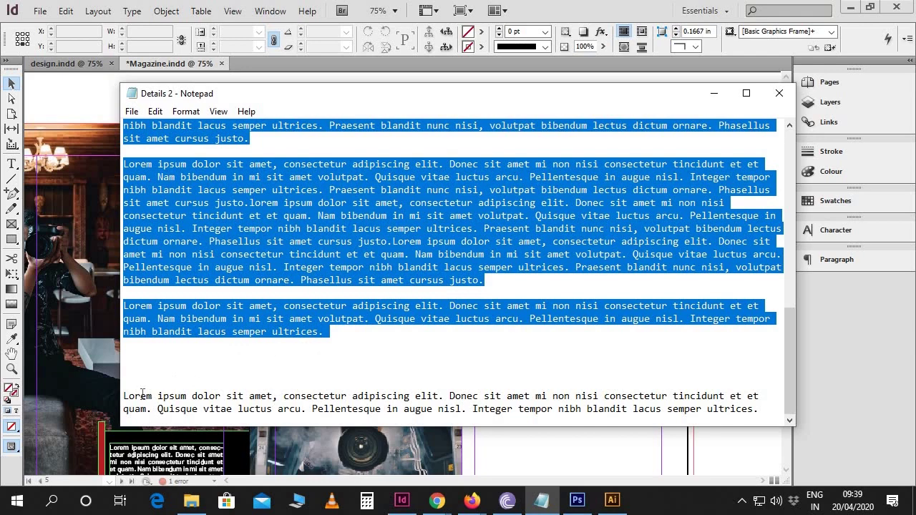
pyautogui.moveTo(124, 395); pyautogui.dragTo(768, 408)
pyautogui.hotkey('ctrl', 'c')
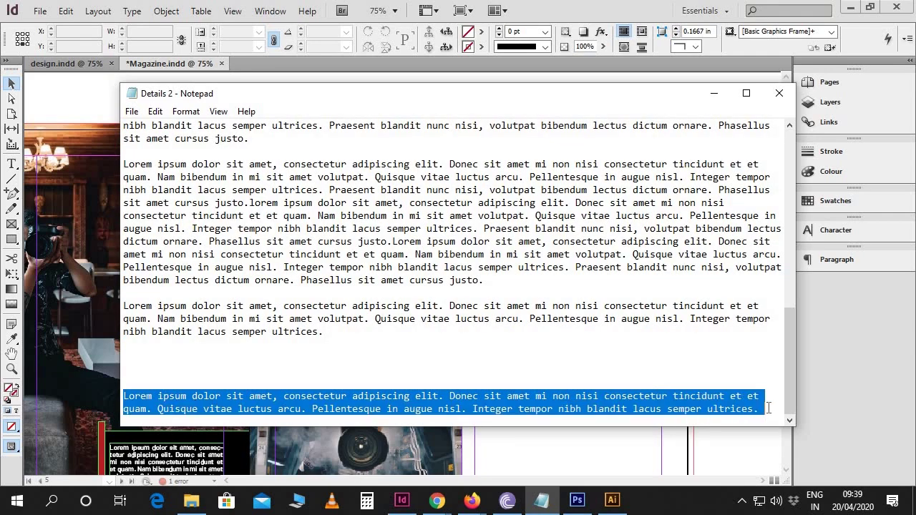
# Return to InDesign and paste the paragraph into a new text frame across the upper part of page 5's second column.
pyautogui.click(402, 500)
pyautogui.press('t')
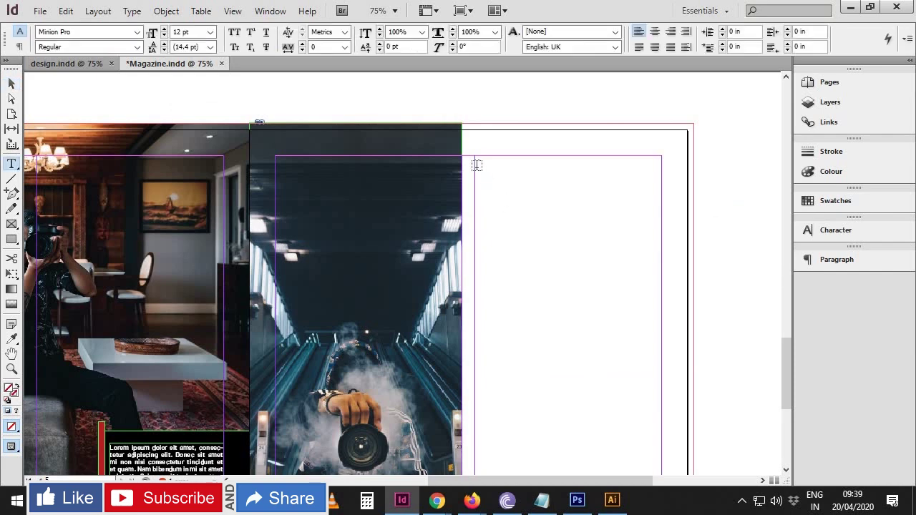
pyautogui.moveTo(475, 169); pyautogui.dragTo(665, 247)
pyautogui.hotkey('ctrl', 'v')
# Set all of the pasted paragraph's text in Barlow (OTF) with the Thin style.
pyautogui.hotkey('ctrl', 'a')
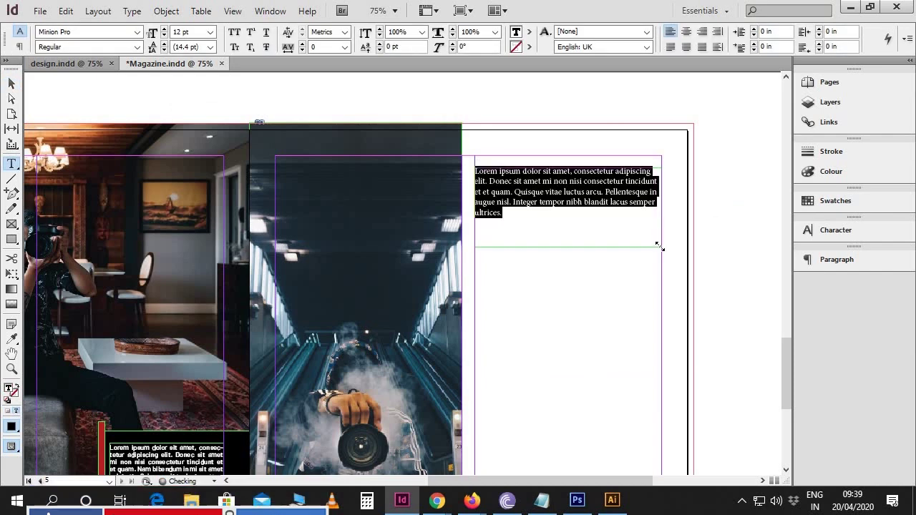
pyautogui.click(113, 35)
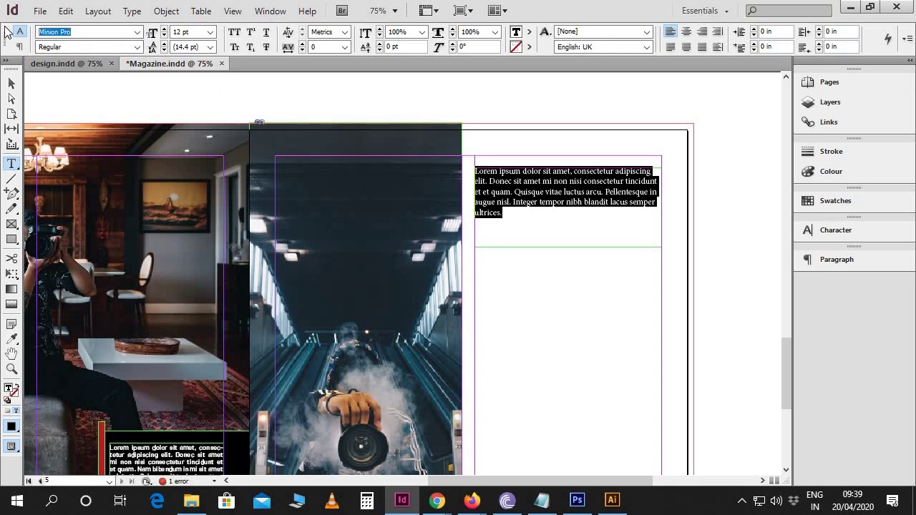
pyautogui.write('Barlow (OTF')
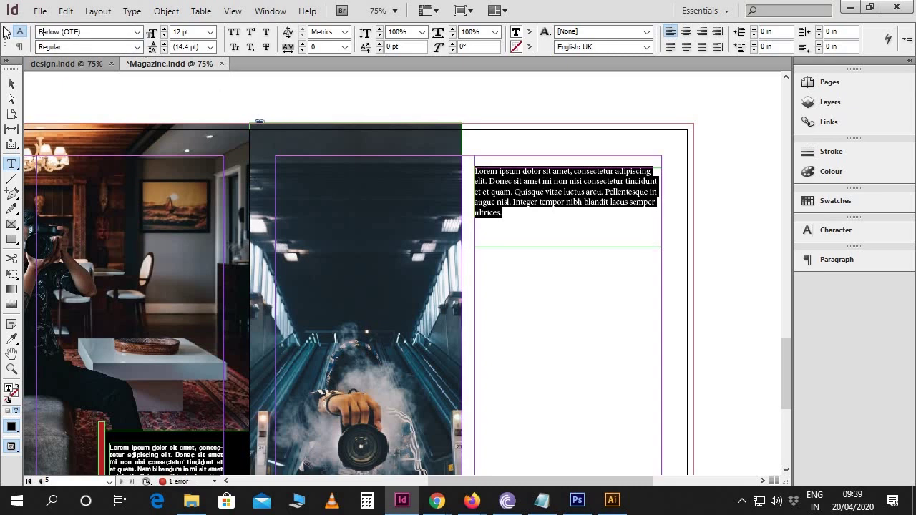
pyautogui.press('Return')
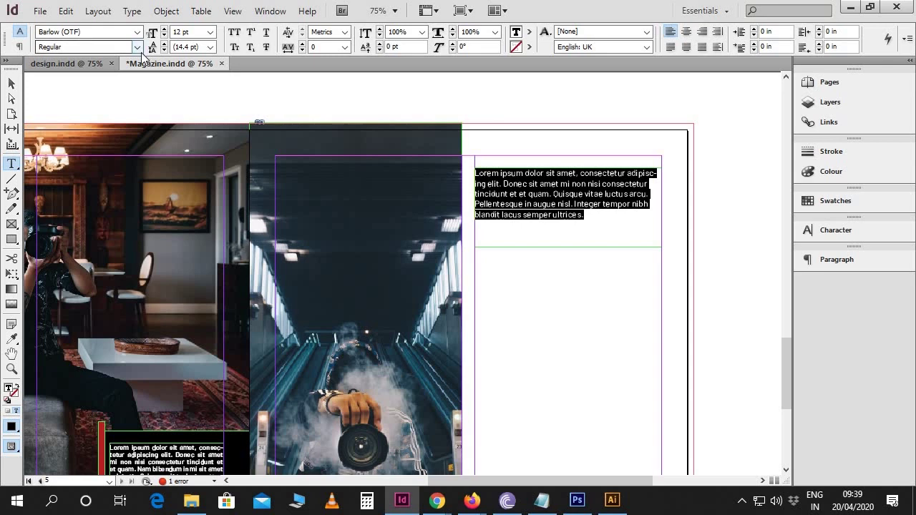
pyautogui.click(137, 47)
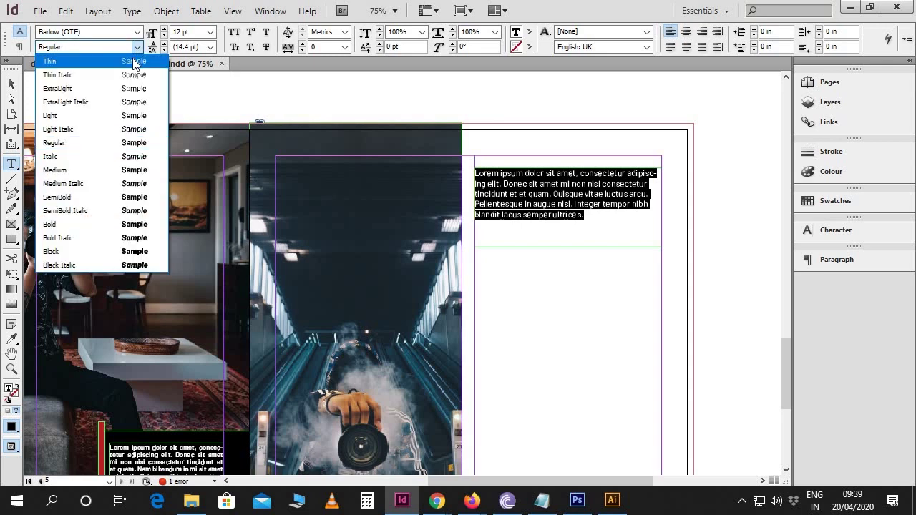
pyautogui.click(133, 62)
# Set the paragraph to 15.5 pt with -25 tracking and justify it with the last line aligned left.
pyautogui.press('Tab')
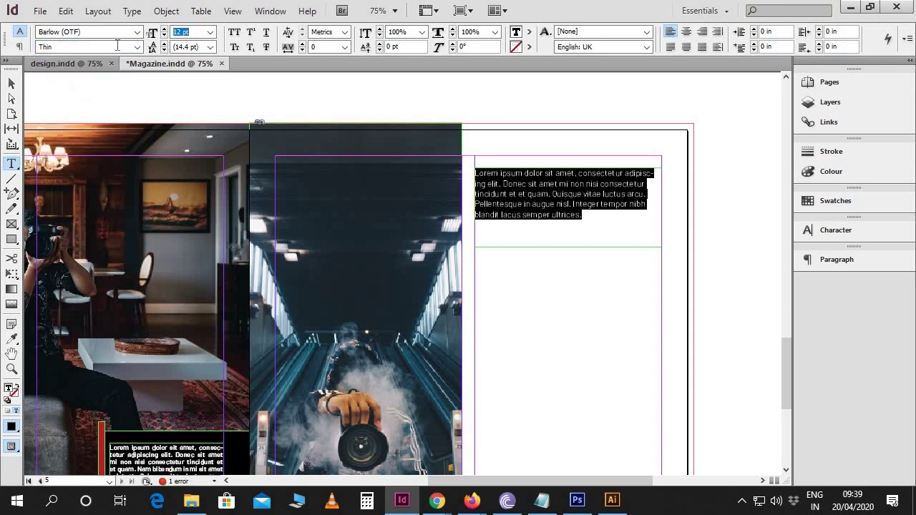
pyautogui.write('15.5')
pyautogui.press('Return')
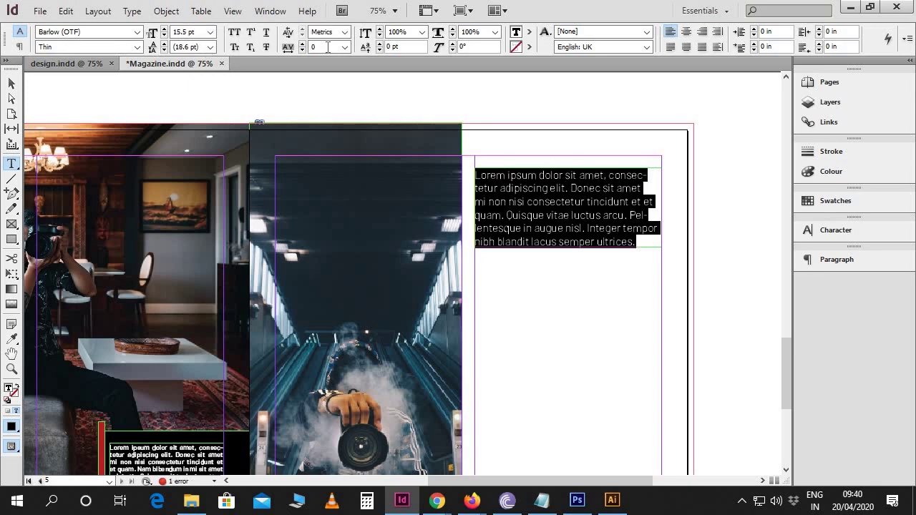
pyautogui.write('-25')
pyautogui.press('Return')
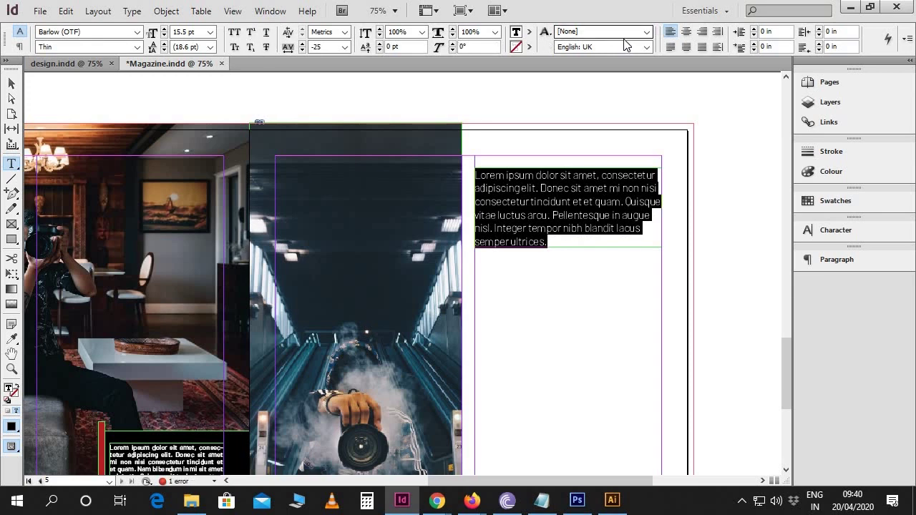
pyautogui.click(670, 47)
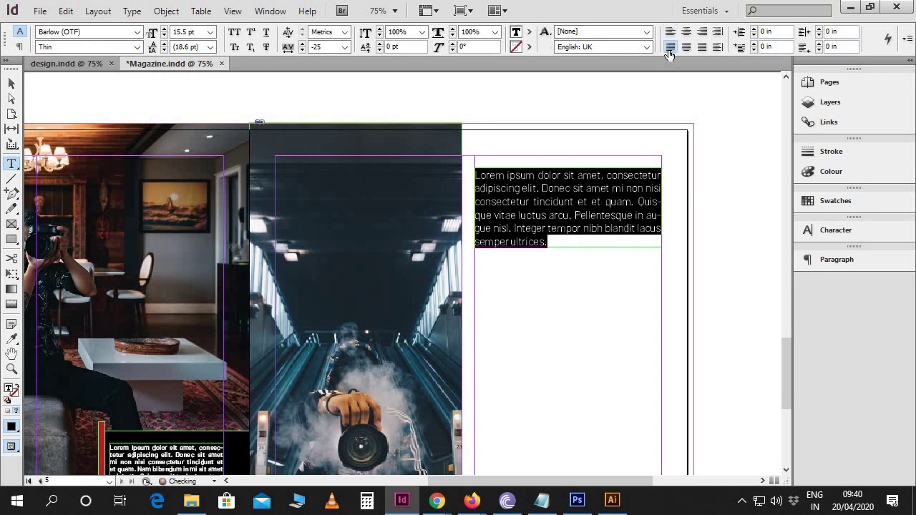
# Preview page 5 without guides and frame edges, and return to the normal view.
pyautogui.click(12, 83)
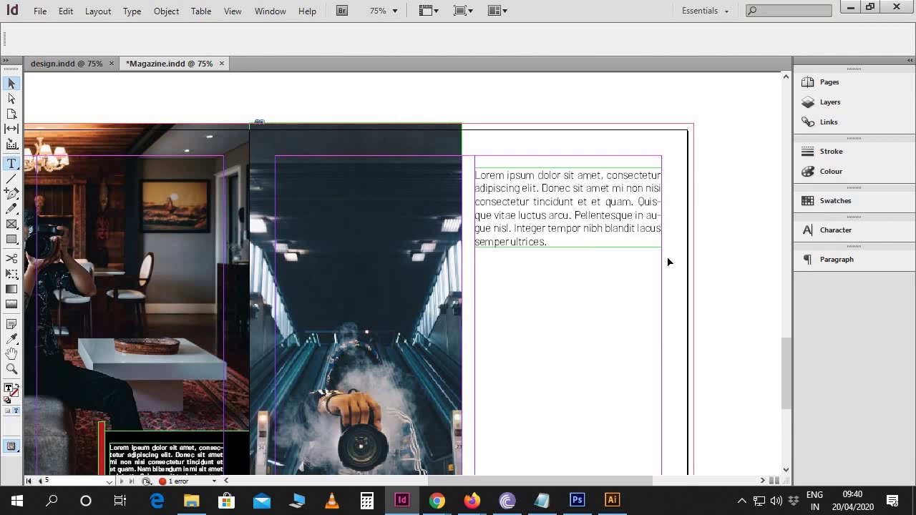
pyautogui.click(715, 296)
pyautogui.press('w')
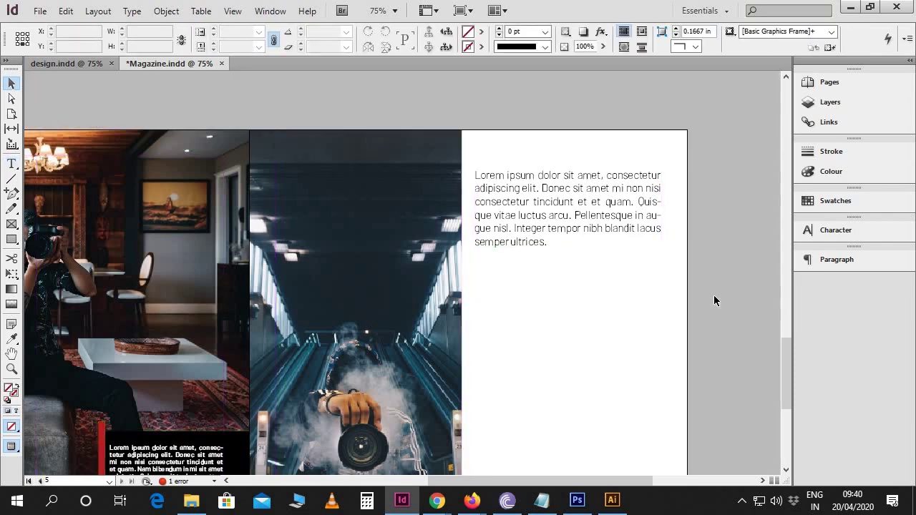
pyautogui.press('w')
# Thread page 4's overset body text into a new frame below the intro paragraph on page 5, 3.625 in wide and about 6.9 in tall.
pyautogui.scroll(-10, 714, 301)
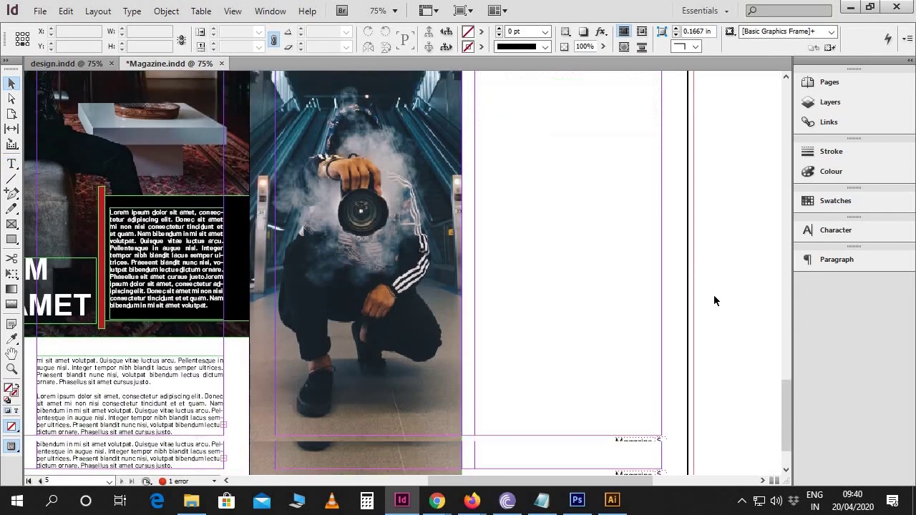
pyautogui.hscroll(-2, 598, 294)
pyautogui.hscroll(-4, 582, 211)
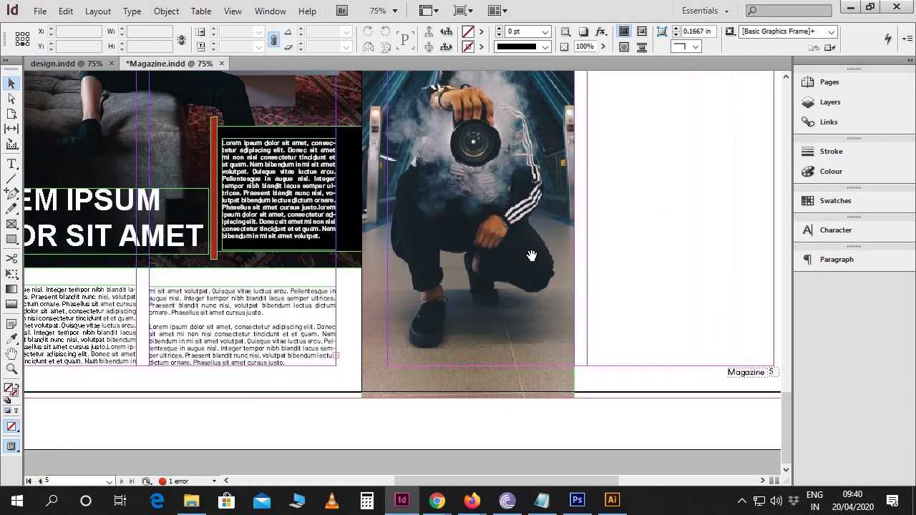
pyautogui.click(333, 358)
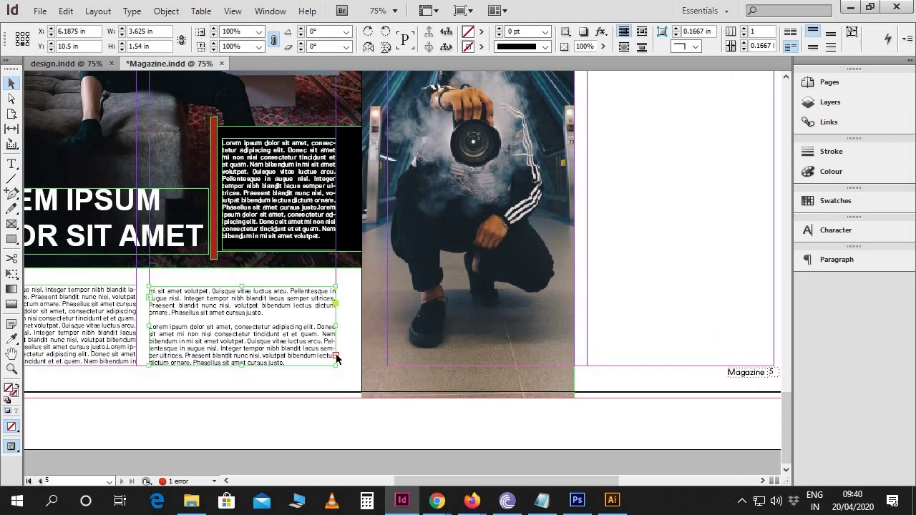
pyautogui.scroll(9, 582, 319)
pyautogui.hscroll(10, 407, 357)
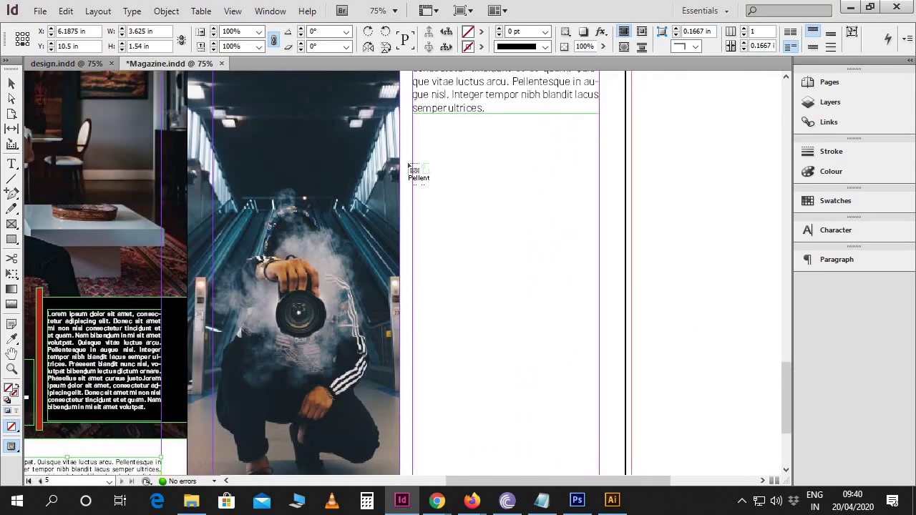
pyautogui.moveTo(416, 127); pyautogui.dragTo(600, 390)
pyautogui.moveTo(505, 400); pyautogui.dragTo(515, 345)
pyautogui.moveTo(510, 264); pyautogui.dragTo(513, 272)
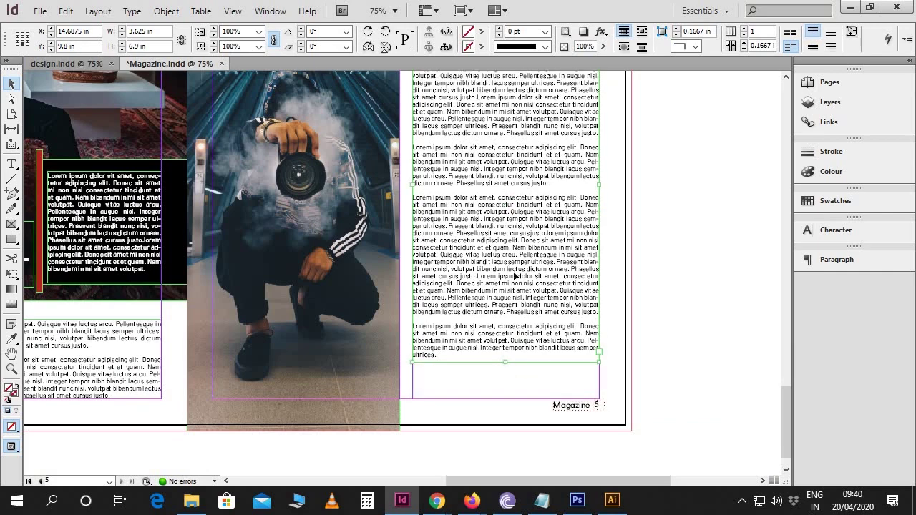
# Move the intro paragraph at the top of page 5 slightly down.
pyautogui.scroll(5, 530, 304)
pyautogui.click(491, 154)
pyautogui.moveTo(495, 149); pyautogui.dragTo(496, 156)
pyautogui.click(659, 327)
# Draw a circle about 0.12 in across just below the body text on page 5.
pyautogui.scroll(-6, 659, 327)
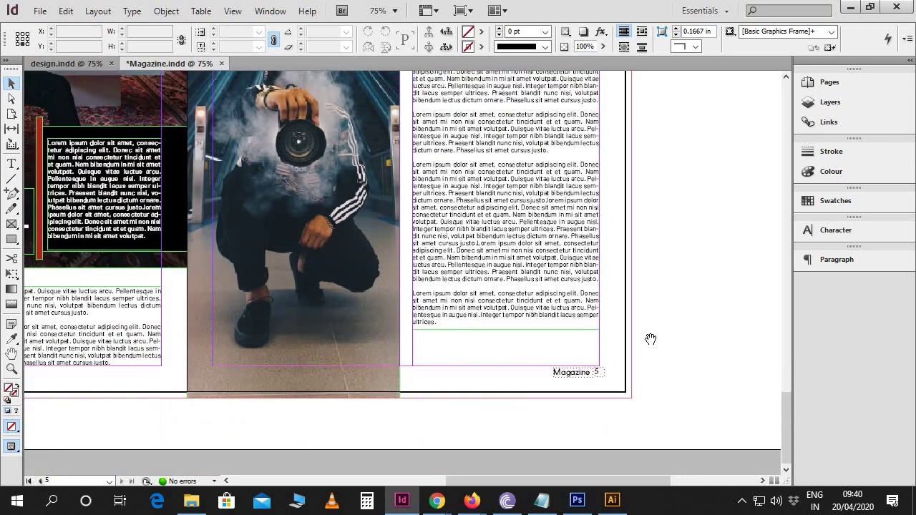
pyautogui.moveTo(650, 339); pyautogui.dragTo(704, 348)
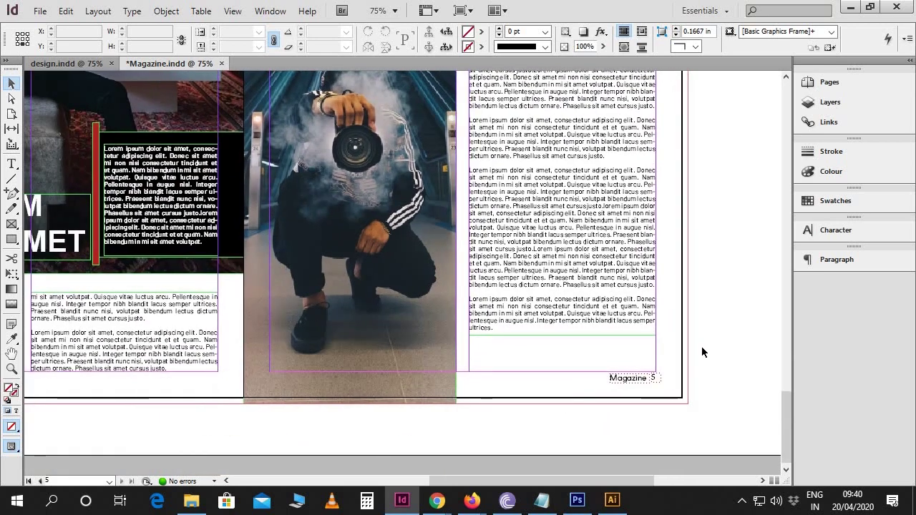
pyautogui.moveTo(11, 239); pyautogui.dragTo(41, 255)
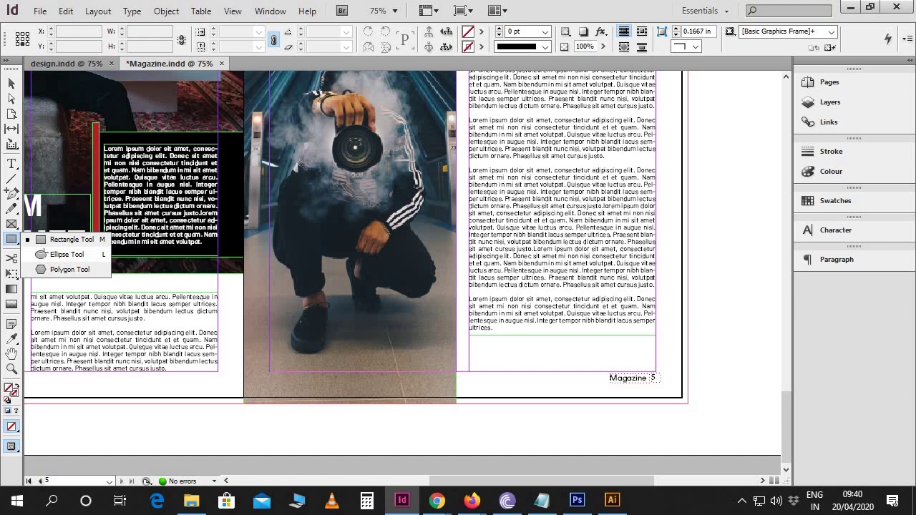
pyautogui.click(41, 255)
pyautogui.moveTo(505, 338); pyautogui.dragTo(514, 345)
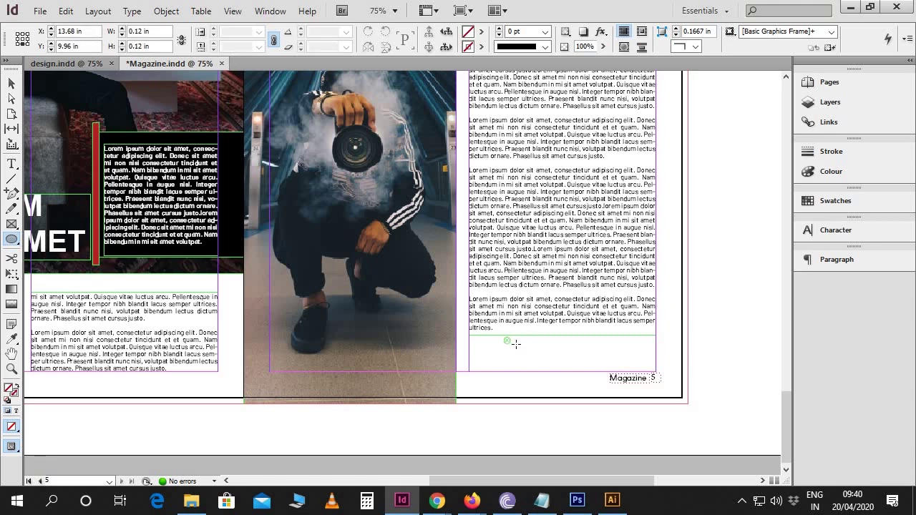
pyautogui.press('v')
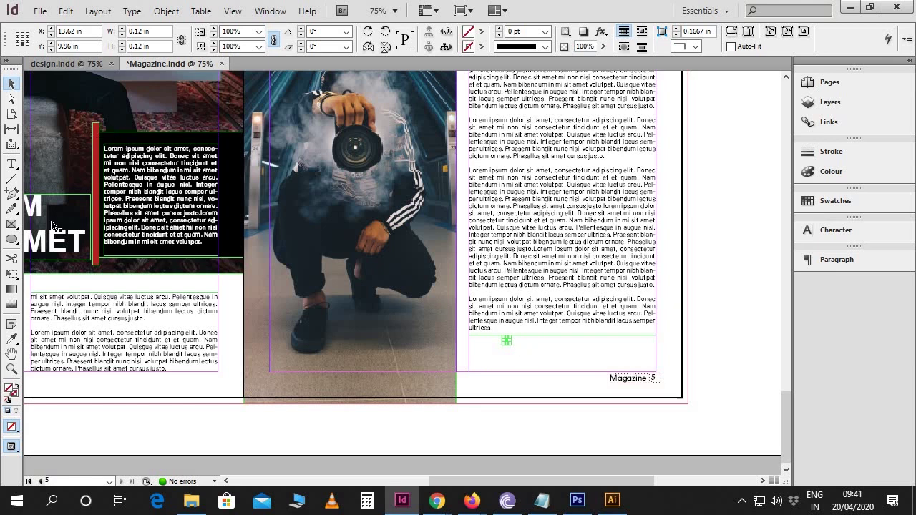
# Fill the small circle with the red sampled from the vertical bar beside page 4's text box.
pyautogui.click(13, 342)
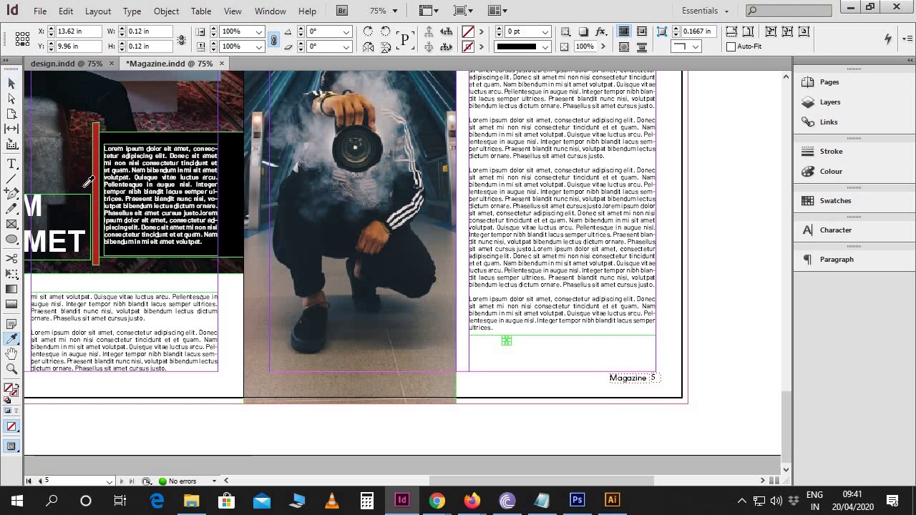
pyautogui.click(95, 158)
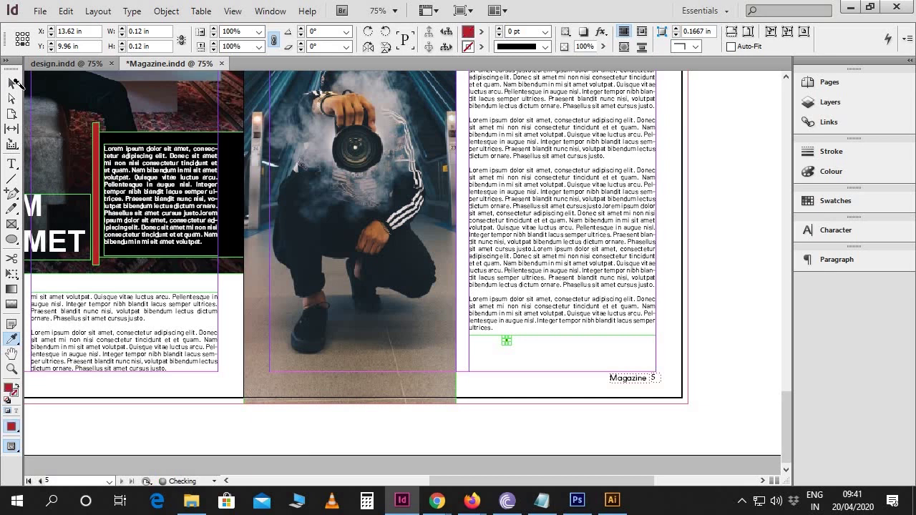
pyautogui.click(12, 83)
pyautogui.click(553, 368)
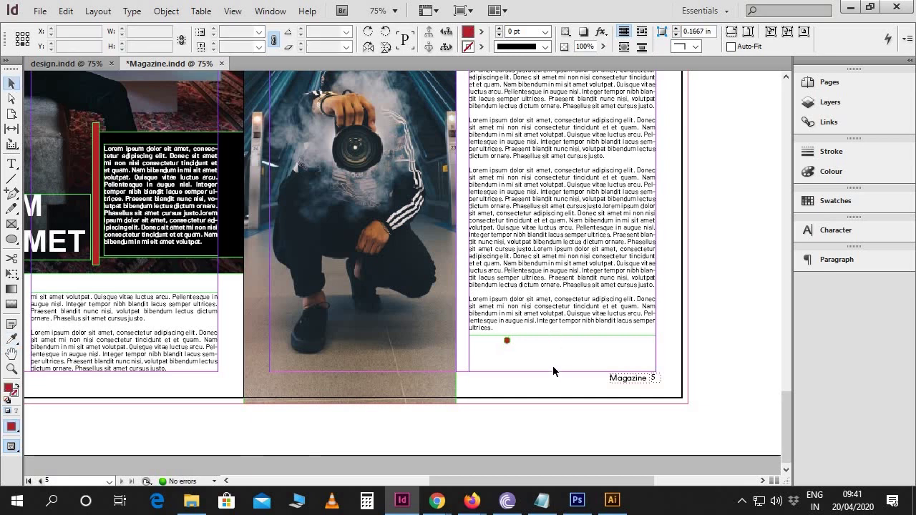
# Duplicate the red circle into a row of three about 1.25 in wide and shift the row toward the column's centre.
pyautogui.click(506, 341)
pyautogui.hotkey('ctrl', '=')
pyautogui.hotkey('ctrl', '=')
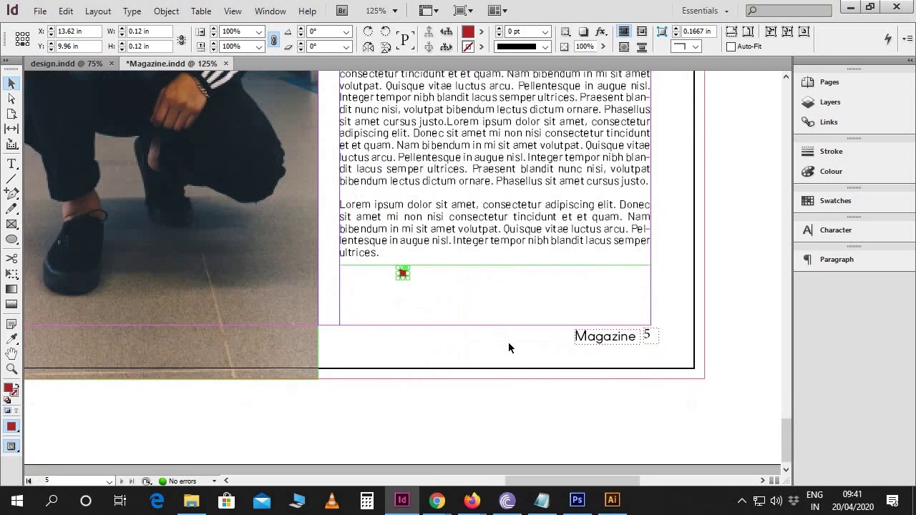
pyautogui.moveTo(403, 274)
pyautogui.mouseDown()
pyautogui.moveTo(512, 287)
pyautogui.moveTo(389, 277)
pyautogui.mouseUp()
pyautogui.press('Right')
pyautogui.press('Right')
pyautogui.press('Right')
pyautogui.press('Right')
pyautogui.press('Right')
pyautogui.press('Right')
pyautogui.press('Right')
pyautogui.press('Right')
pyautogui.press('Right')
pyautogui.press('Right')
pyautogui.press('Right')
pyautogui.press('Right')
pyautogui.press('Right')
pyautogui.press('Right')
pyautogui.press('Right')
pyautogui.press('Right')
pyautogui.press('Right')
pyautogui.press('Right')
pyautogui.press('Right')
pyautogui.press('Right')
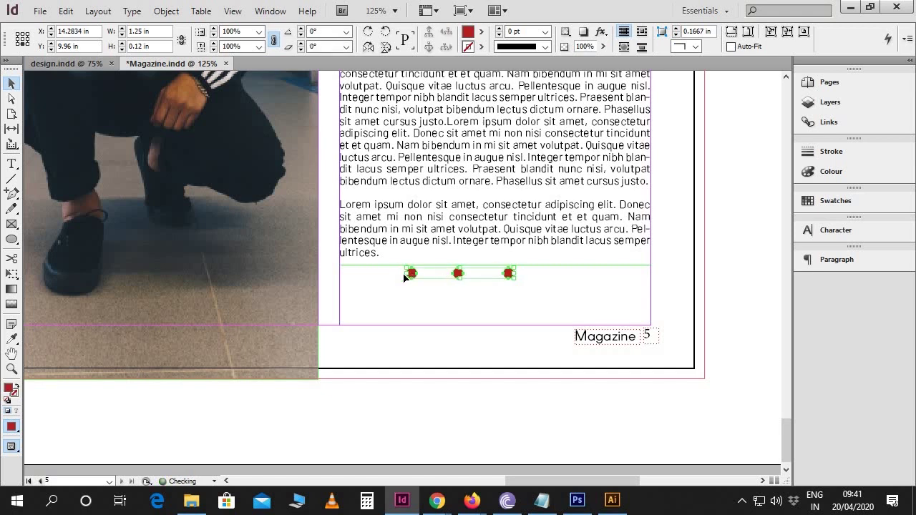
# Preview the spread on pages 4 and 5 without guides, and return to the normal view to check its layout.
pyautogui.click(759, 308)
pyautogui.press('w')
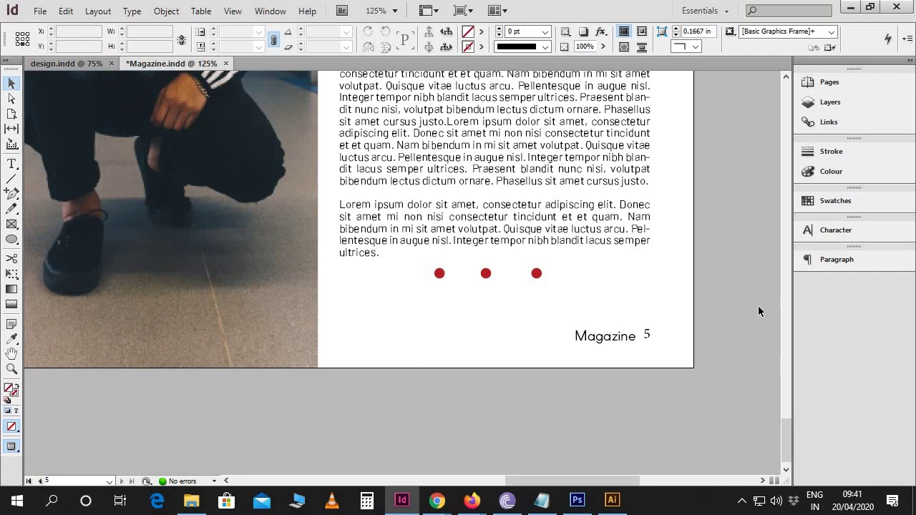
pyautogui.hotkey('ctrl', '-')
pyautogui.hotkey('ctrl', '-')
pyautogui.hotkey('ctrl', '-')
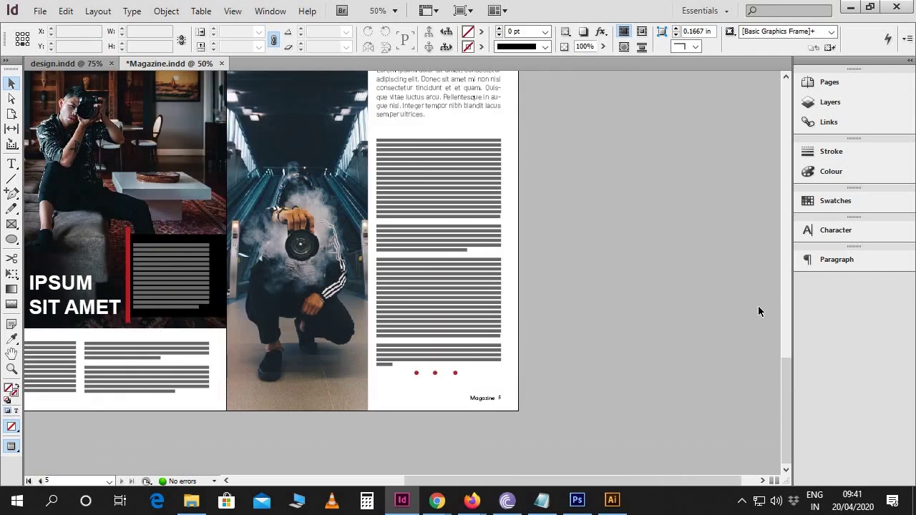
pyautogui.scroll(1, 759, 306)
pyautogui.hscroll(-3, 759, 311)
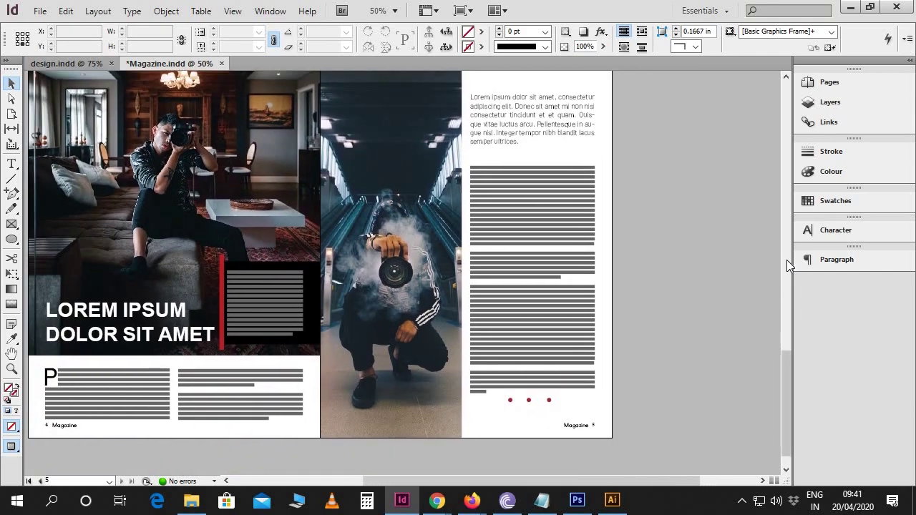
pyautogui.press('w')
pyautogui.press('w')
pyautogui.hotkey('ctrl', '=')
pyautogui.scroll(-3, 787, 260)
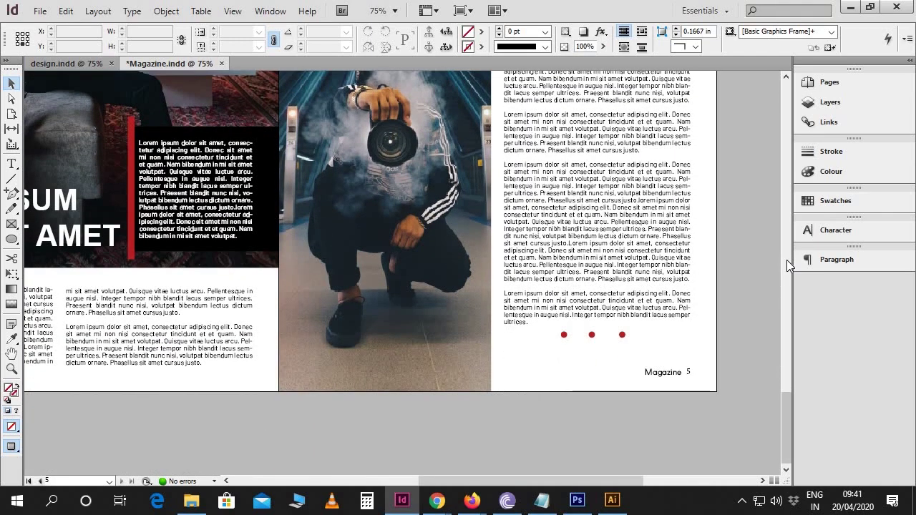
pyautogui.scroll(5, 720, 265)
pyautogui.press('w')
pyautogui.scroll(-3, 493, 346)
pyautogui.hscroll(-2, 493, 345)
pyautogui.scroll(1, 576, 328)
pyautogui.hscroll(1, 577, 328)
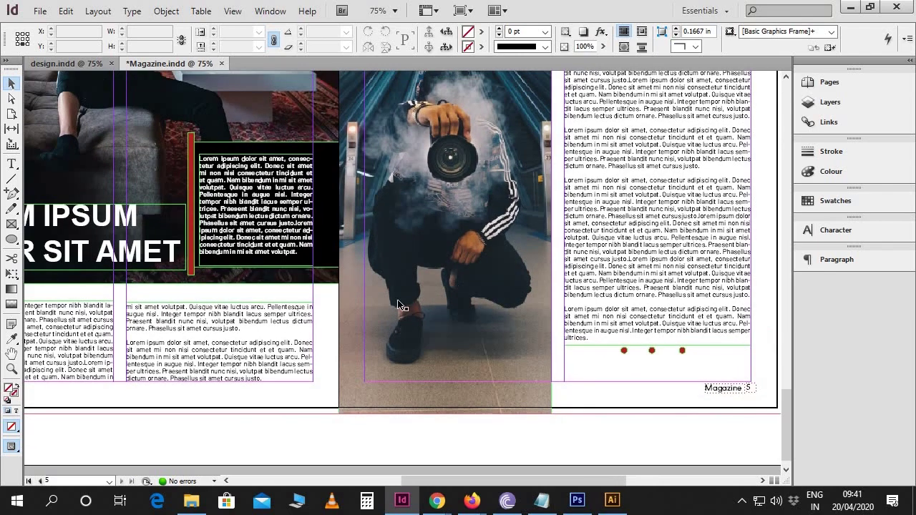
pyautogui.hscroll(-2, 314, 296)
pyautogui.scroll(10, 396, 382)
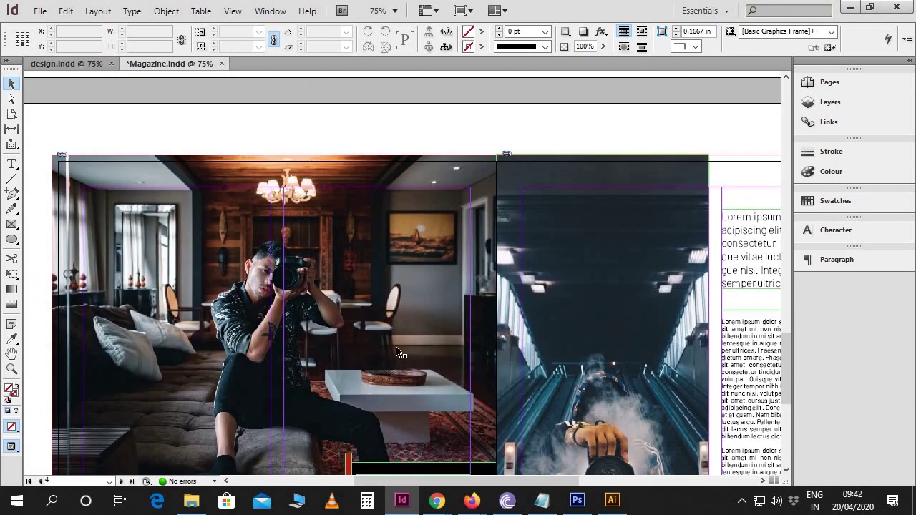
# Start exporting the document to the Magazine folder as an Adobe PDF (Print) file named Magazine.
pyautogui.click(41, 11)
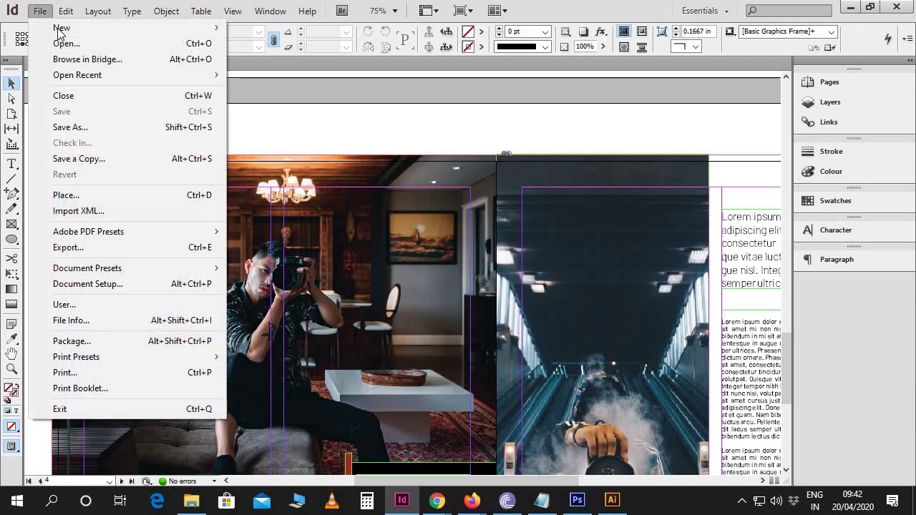
pyautogui.click(77, 249)
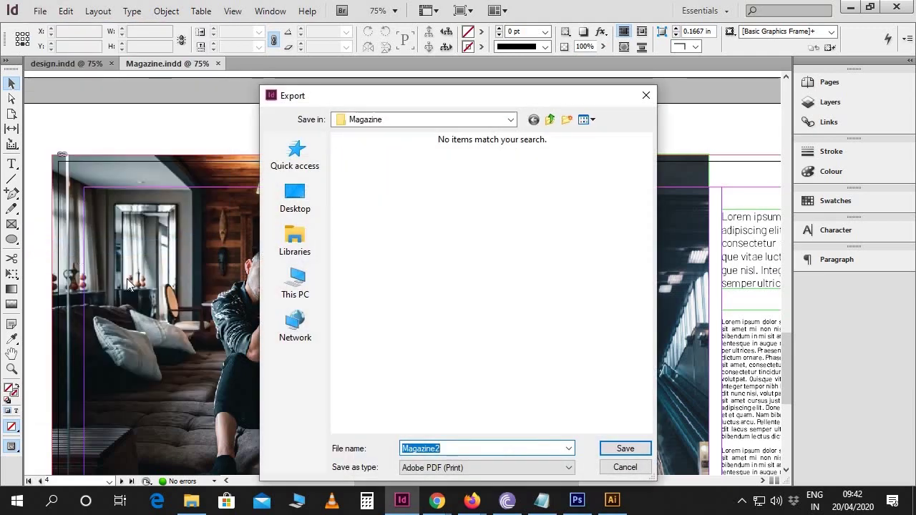
pyautogui.click(462, 443)
pyautogui.press('BackSpace')
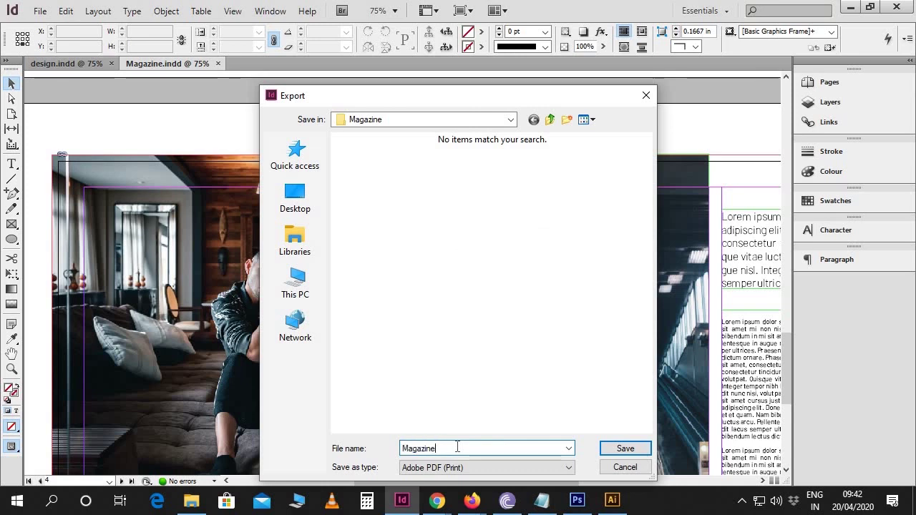
pyautogui.click(465, 410)
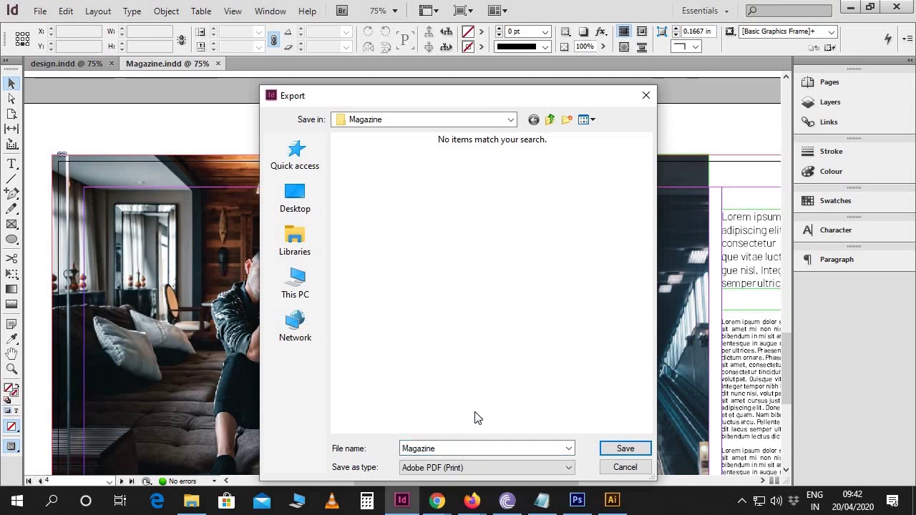
pyautogui.click(460, 469)
pyautogui.click(460, 469)
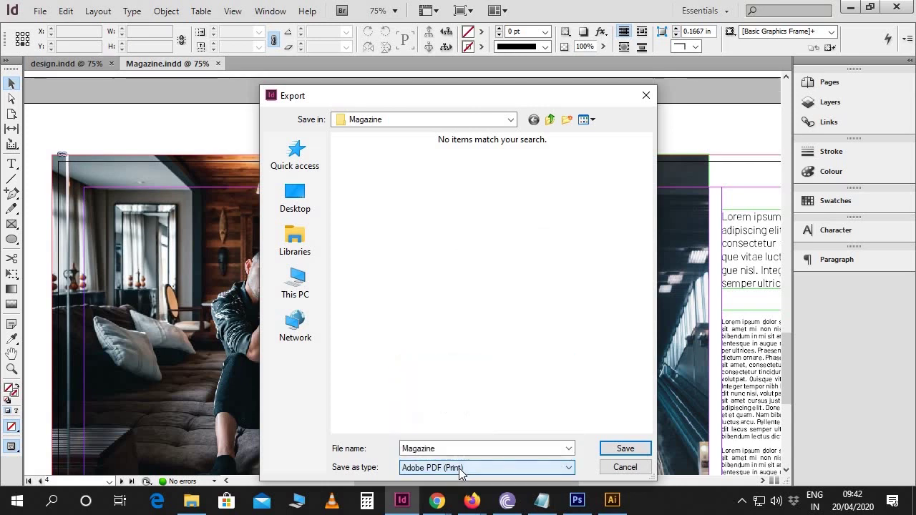
pyautogui.click(605, 449)
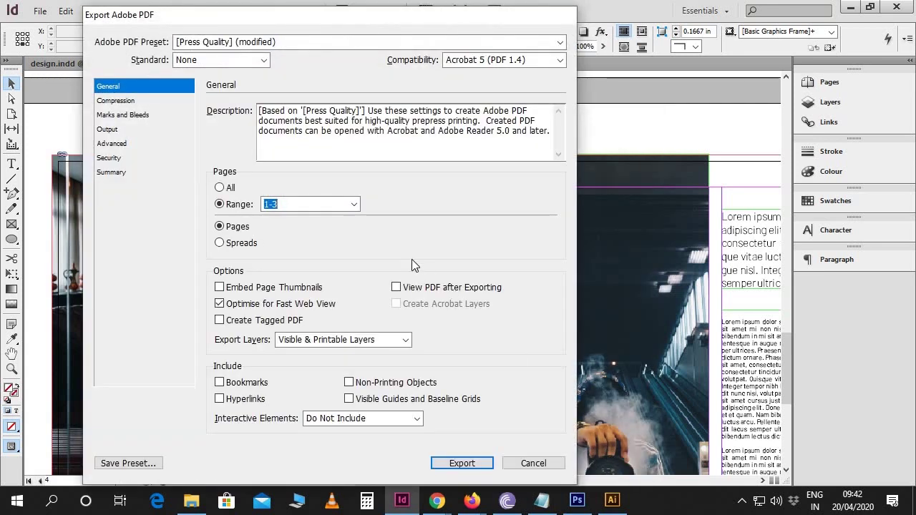
# Keep the [Press Quality] (modified) preset and set the PDF export to include all pages.
pyautogui.click(231, 43)
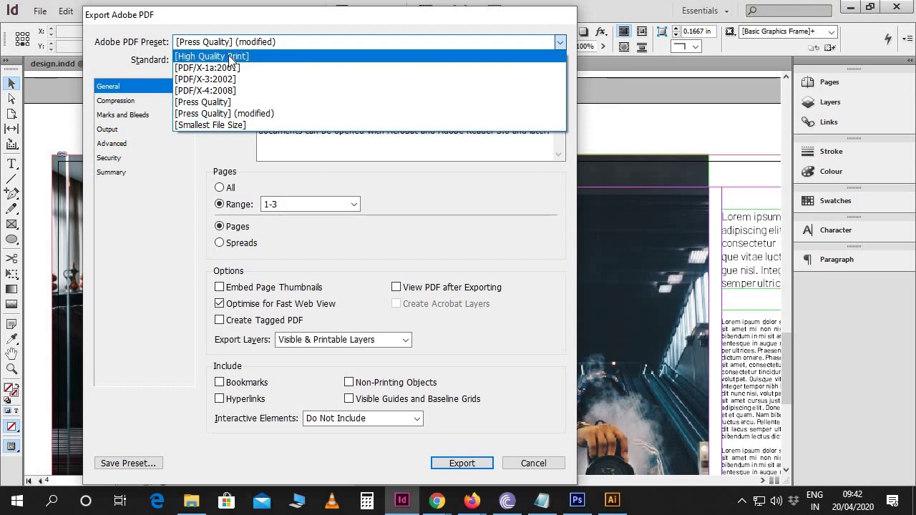
pyautogui.click(224, 115)
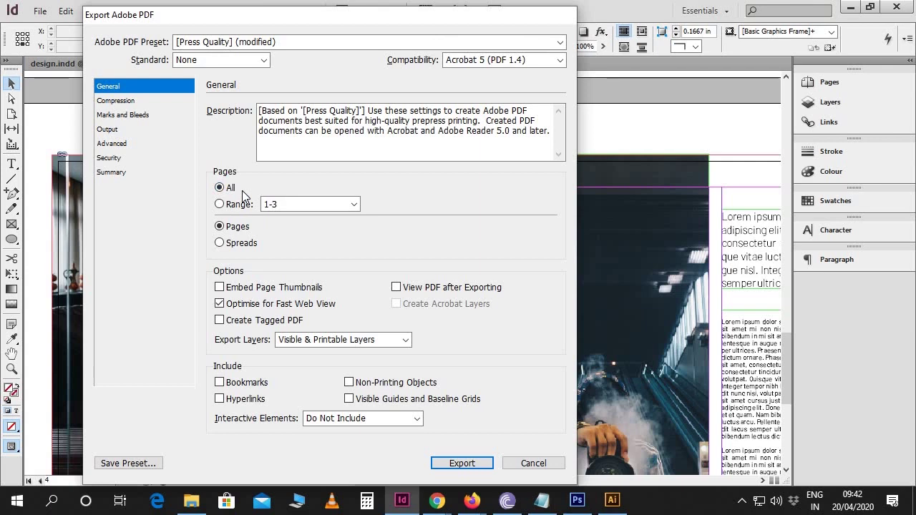
pyautogui.click(222, 206)
pyautogui.moveTo(283, 208); pyautogui.dragTo(234, 218)
pyautogui.write('2')
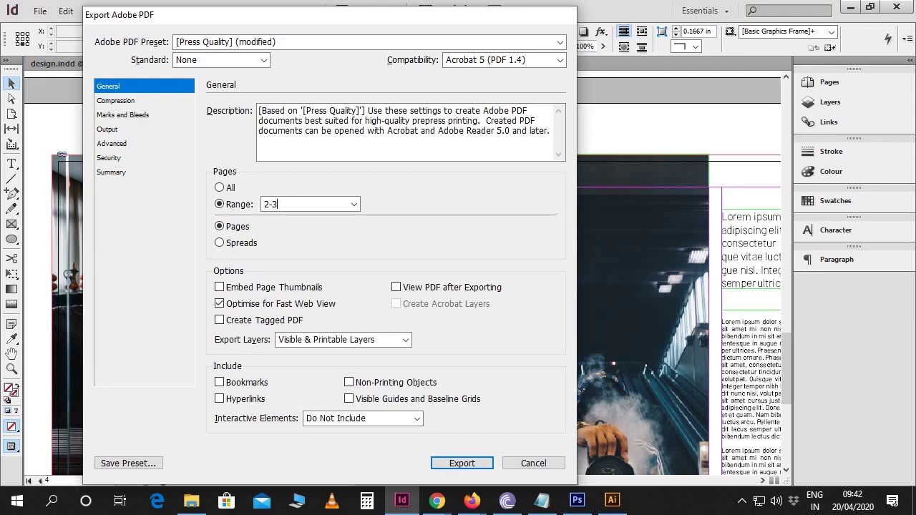
pyautogui.click(220, 188)
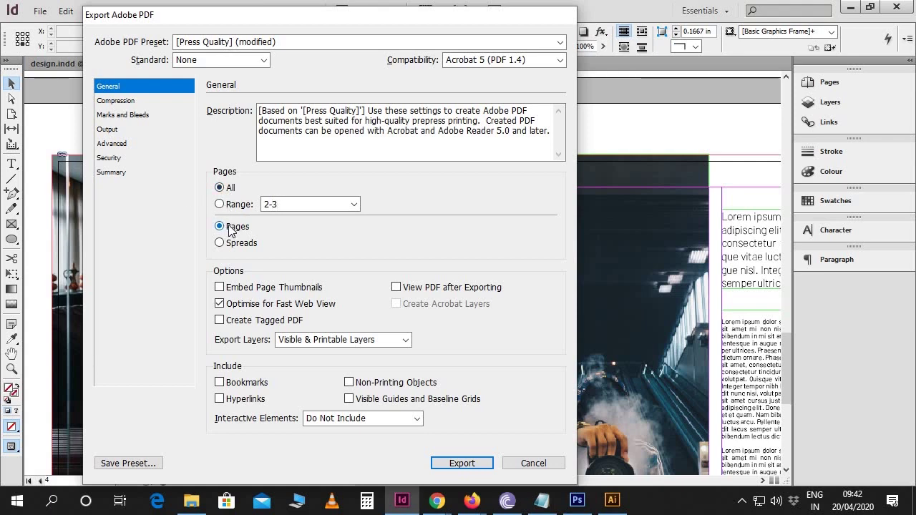
# Keep the image quality at Maximum for colour and greyscale images in the PDF compression settings.
pyautogui.click(133, 104)
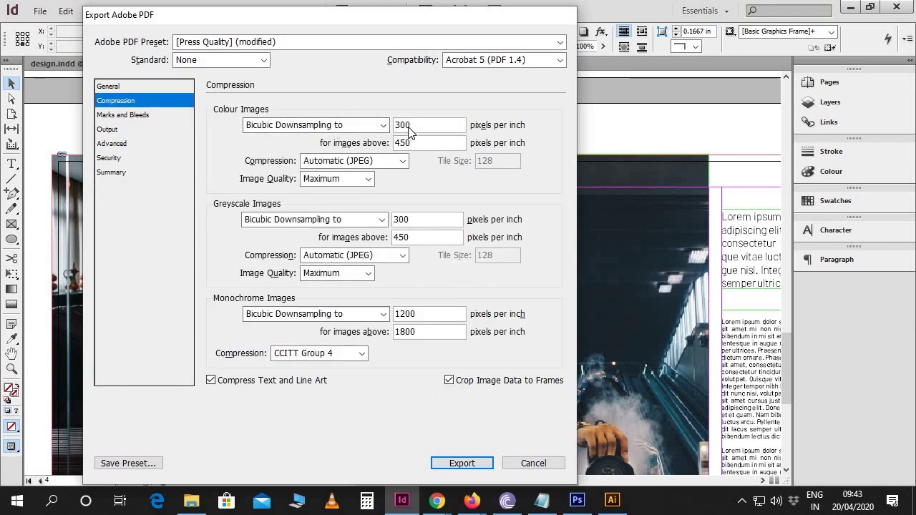
pyautogui.click(364, 180)
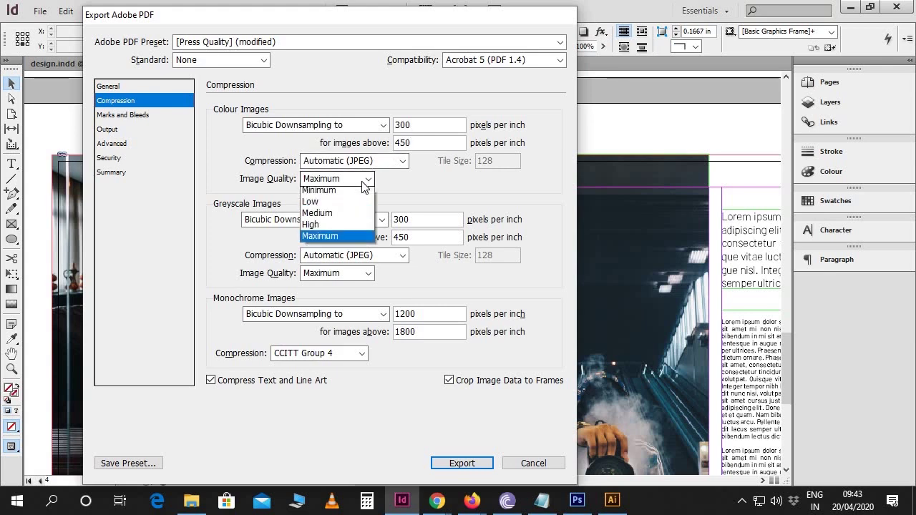
pyautogui.click(337, 238)
pyautogui.click(351, 280)
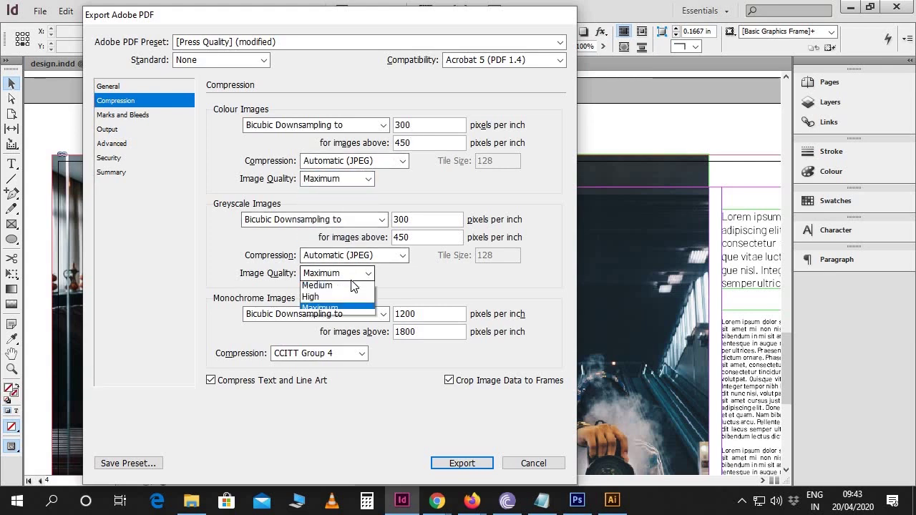
pyautogui.click(336, 332)
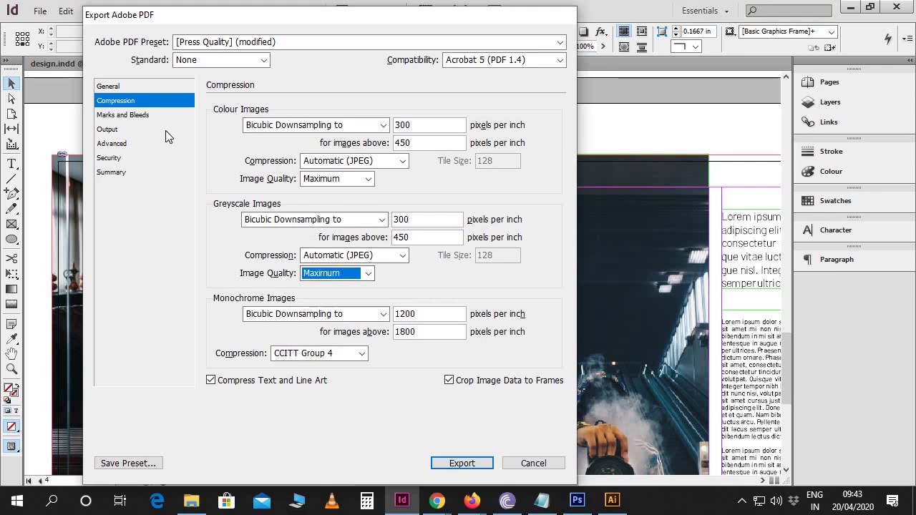
# Turn off all printer's marks, including crop and bleed marks, for the PDF.
pyautogui.click(147, 114)
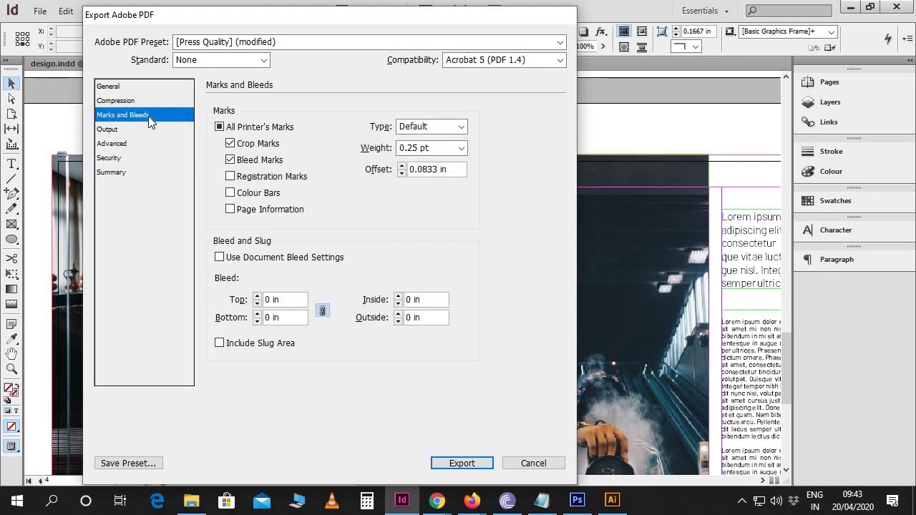
pyautogui.click(219, 127)
pyautogui.click(219, 127)
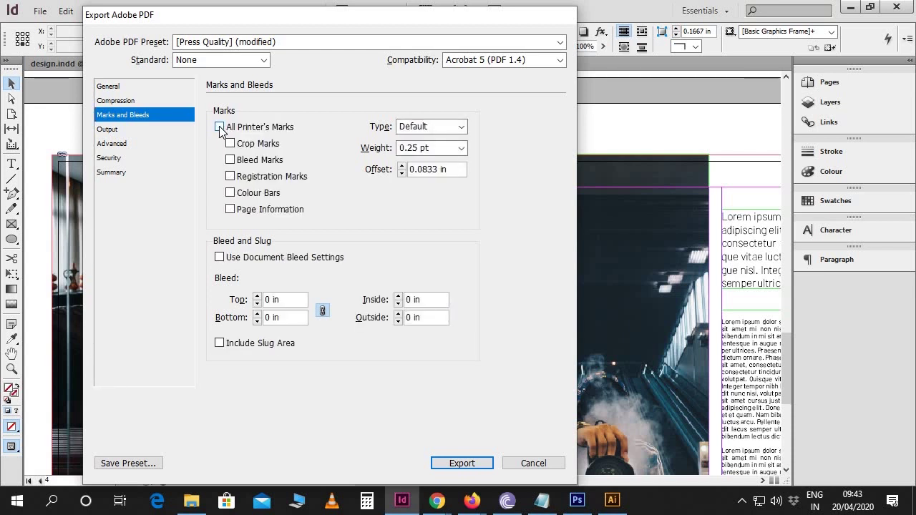
# Set the colour conversion in the PDF output settings to No Colour Conversion.
pyautogui.click(113, 130)
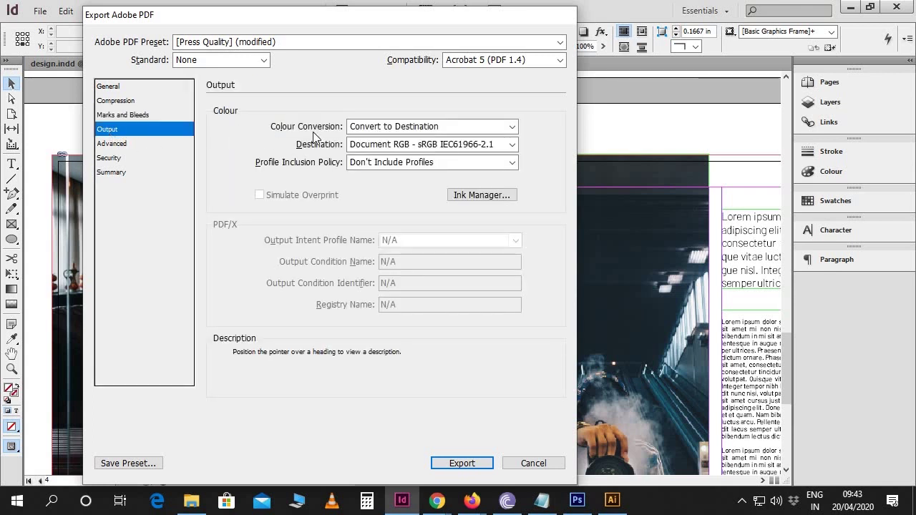
pyautogui.moveTo(395, 136)
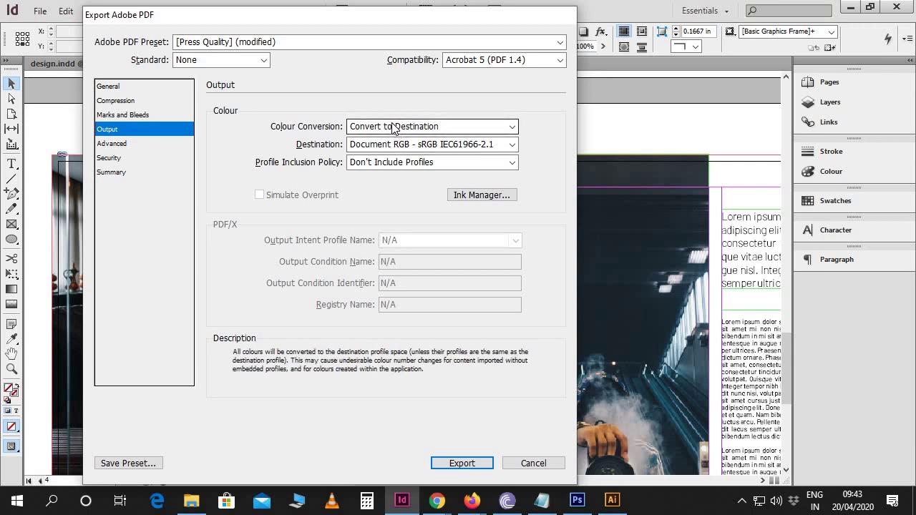
pyautogui.click(393, 127)
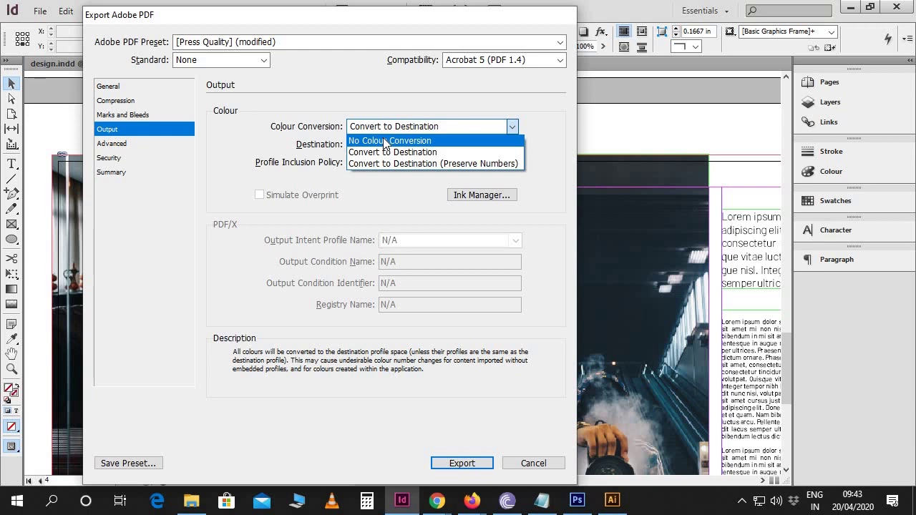
pyautogui.click(385, 141)
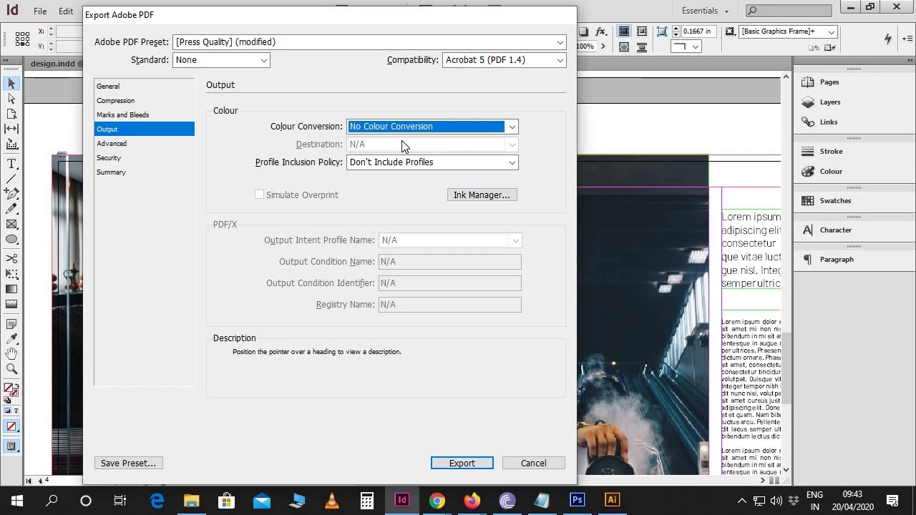
# Leave the PDF without a document open password and export it with the chosen settings.
pyautogui.click(136, 144)
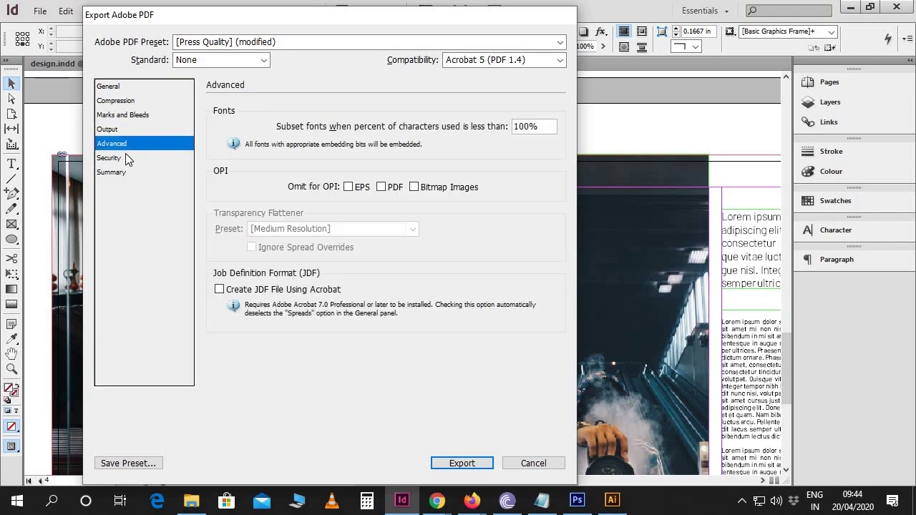
pyautogui.click(108, 158)
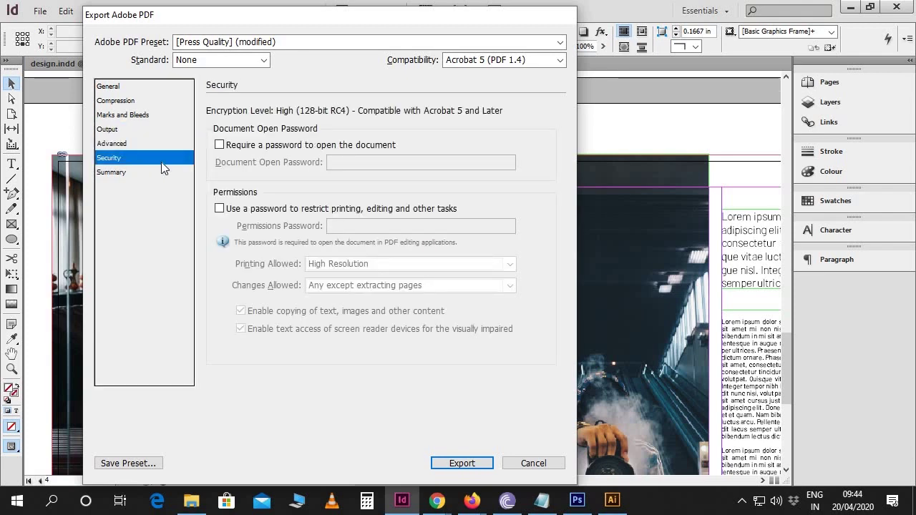
pyautogui.click(267, 146)
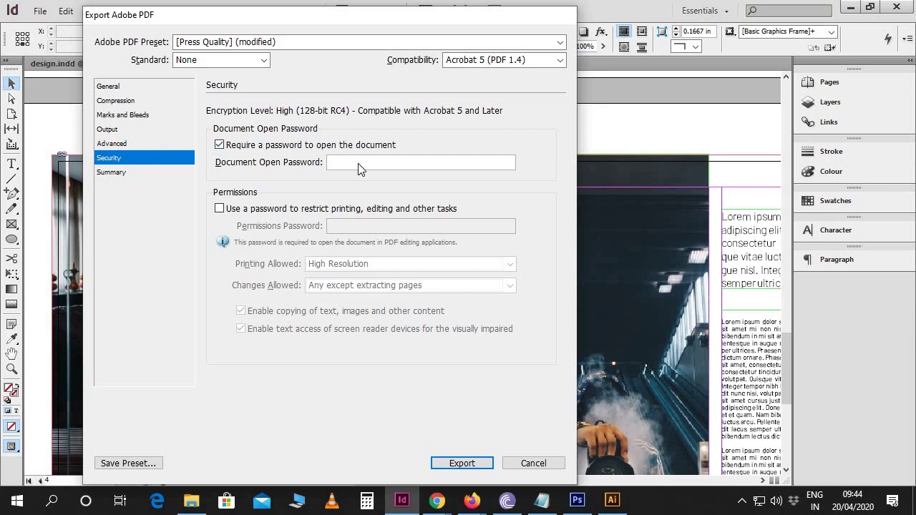
pyautogui.click(221, 145)
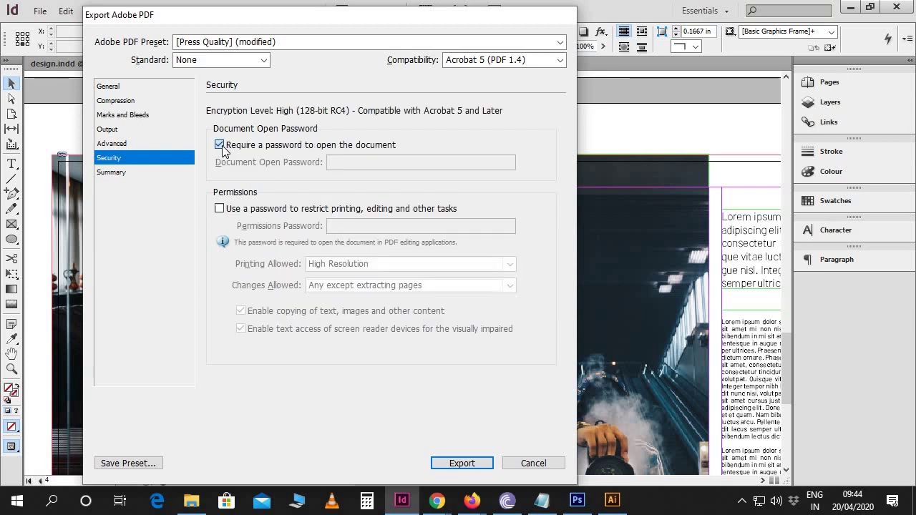
pyautogui.click(125, 172)
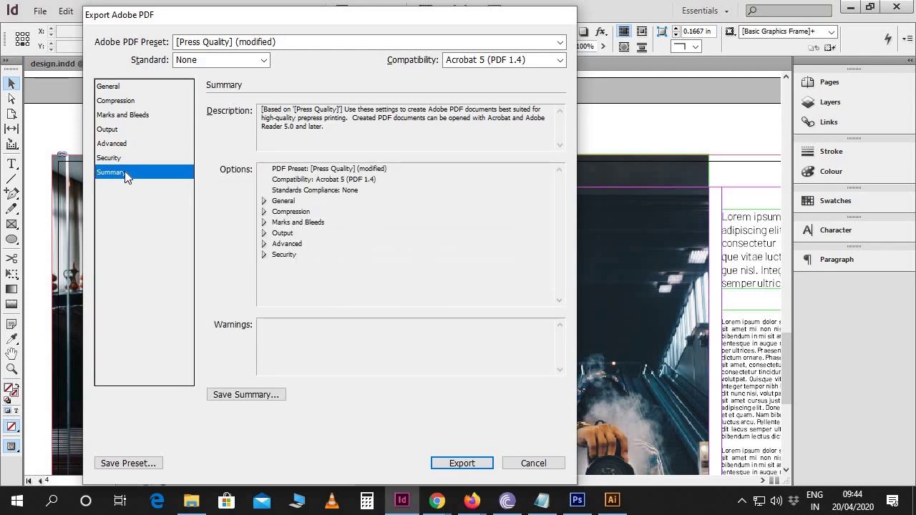
pyautogui.click(126, 158)
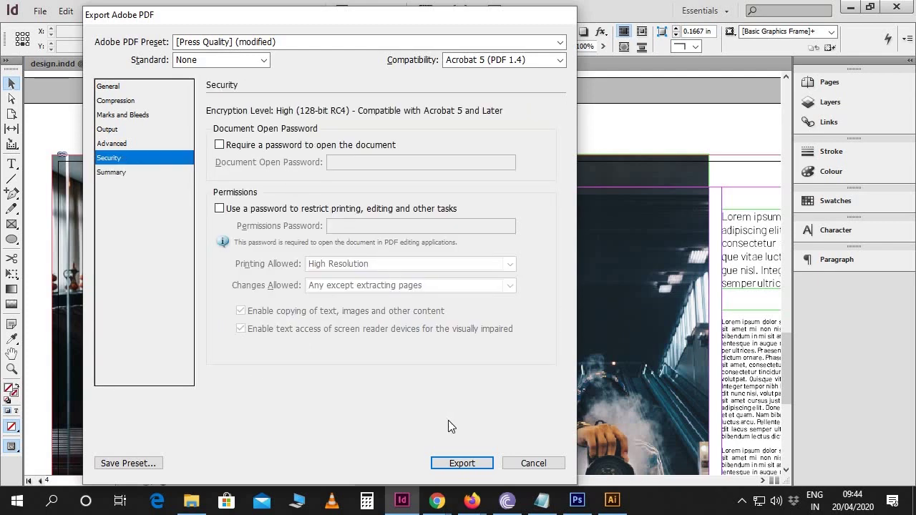
pyautogui.click(451, 463)
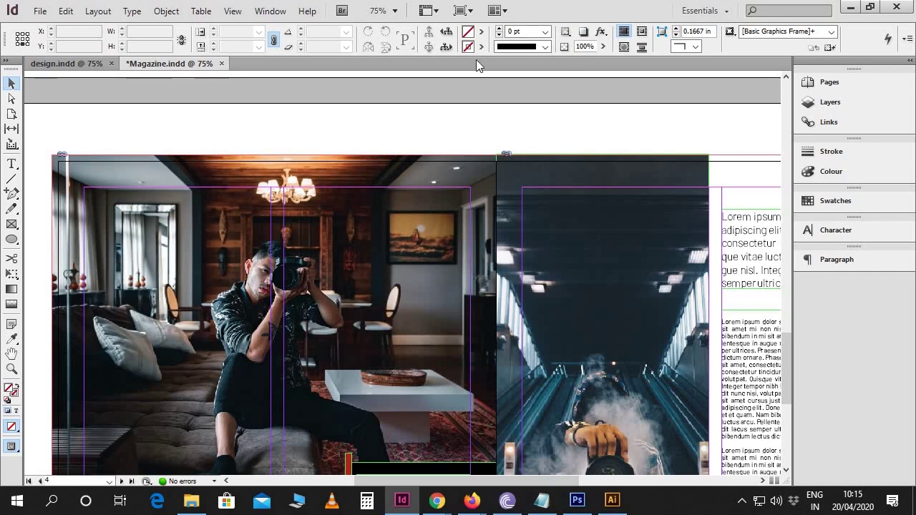
# Open the exported Magazine.pdf from its folder and look through all pages from the cover to page 5 and back.
pyautogui.click(192, 500)
pyautogui.doubleClick(239, 279)
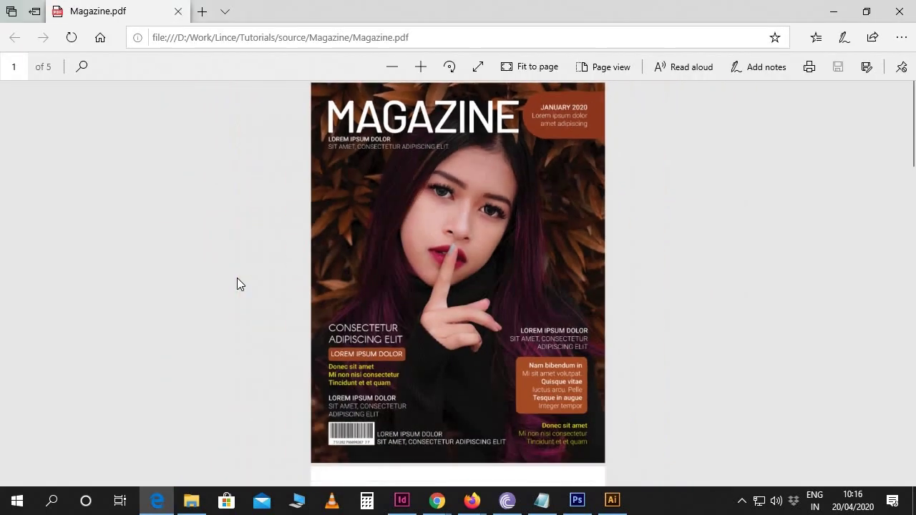
pyautogui.scroll(-4, 237, 278)
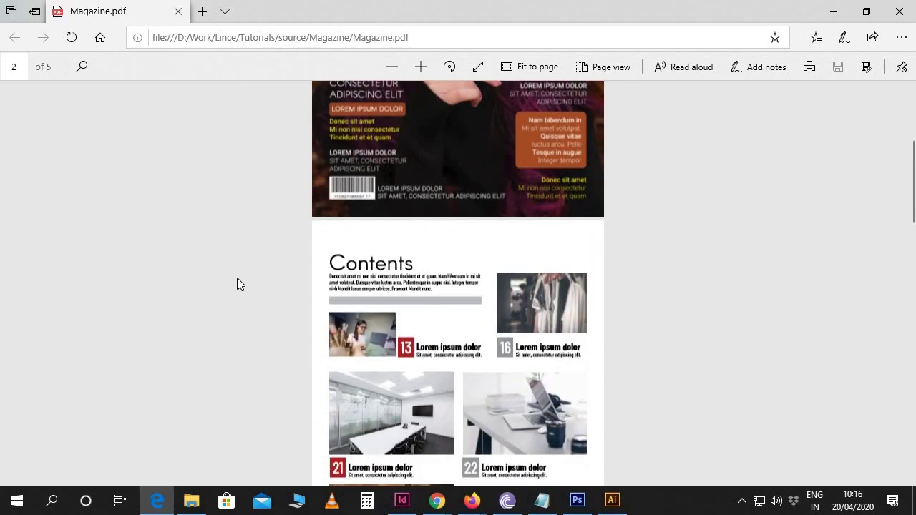
pyautogui.scroll(-6, 237, 279)
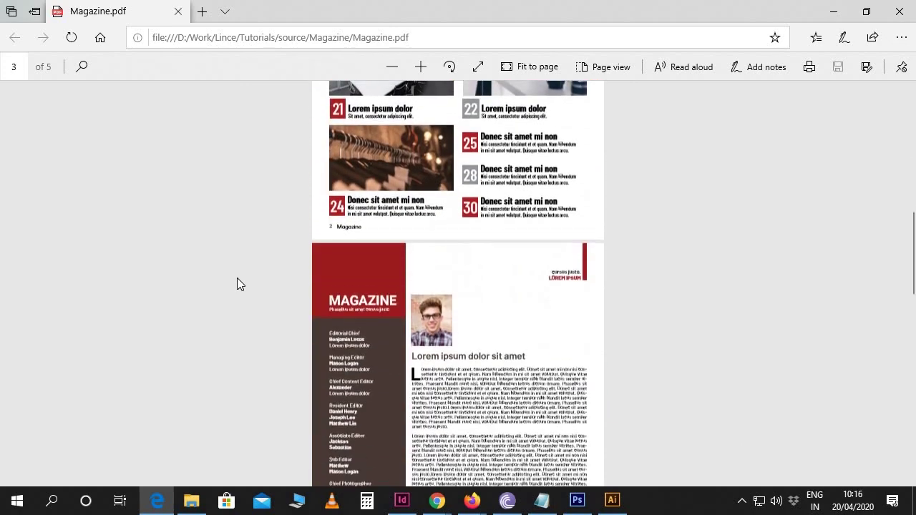
pyautogui.scroll(-6, 237, 279)
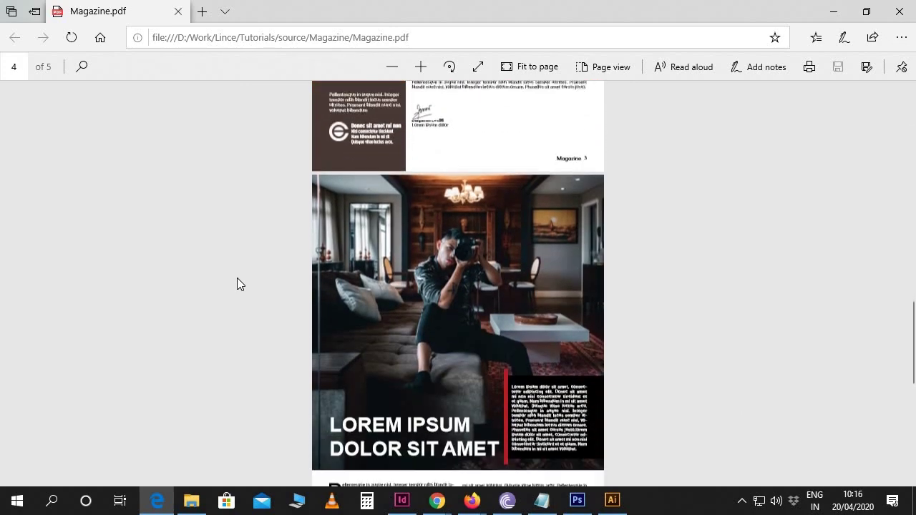
pyautogui.scroll(-5, 237, 284)
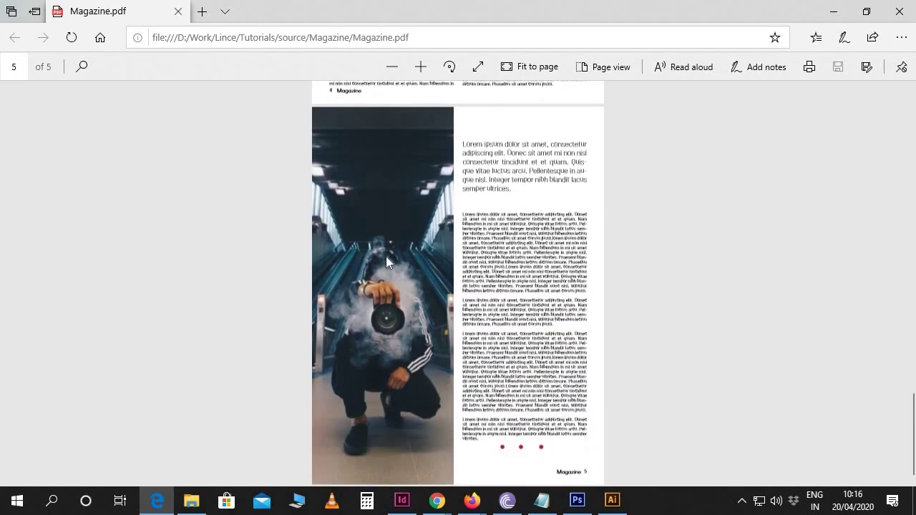
pyautogui.scroll(6, 666, 233)
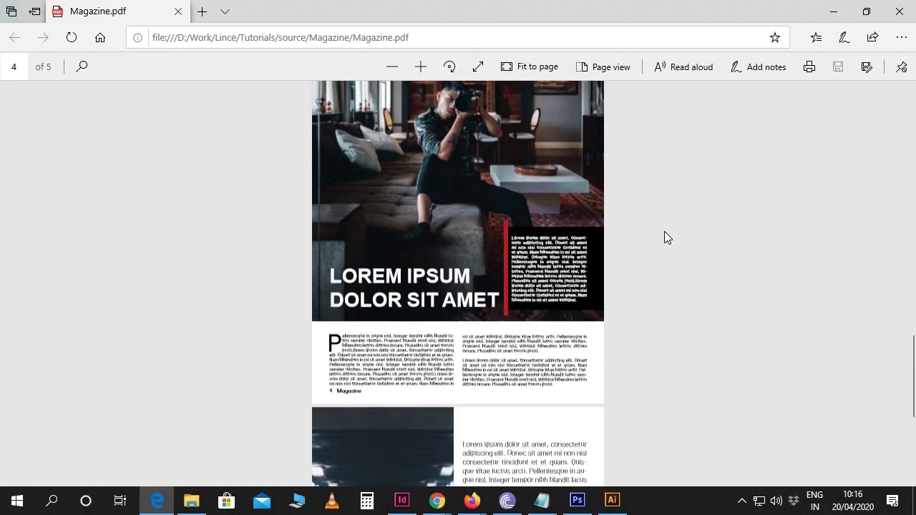
pyautogui.scroll(12, 665, 232)
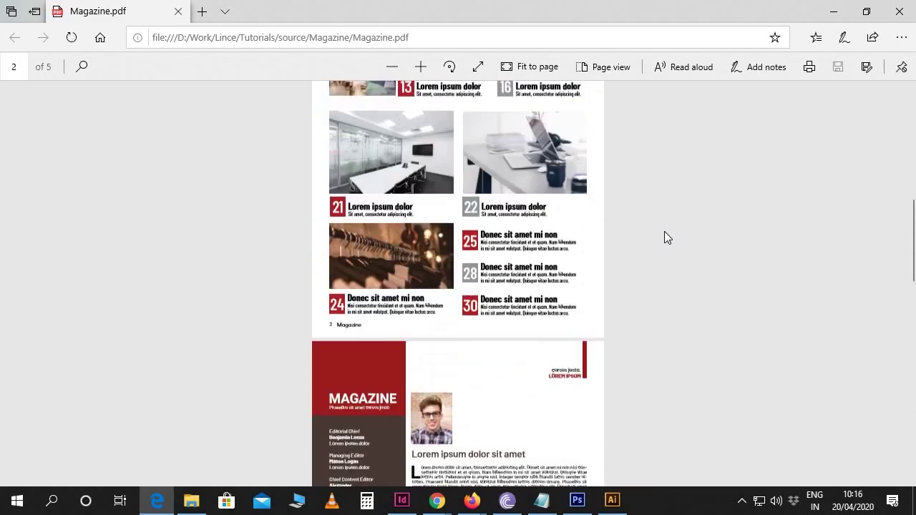
pyautogui.scroll(4, 665, 232)
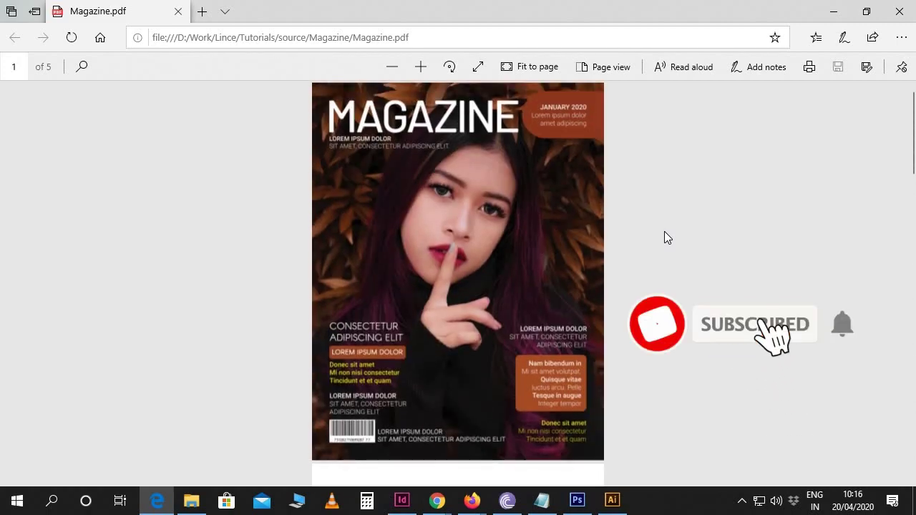